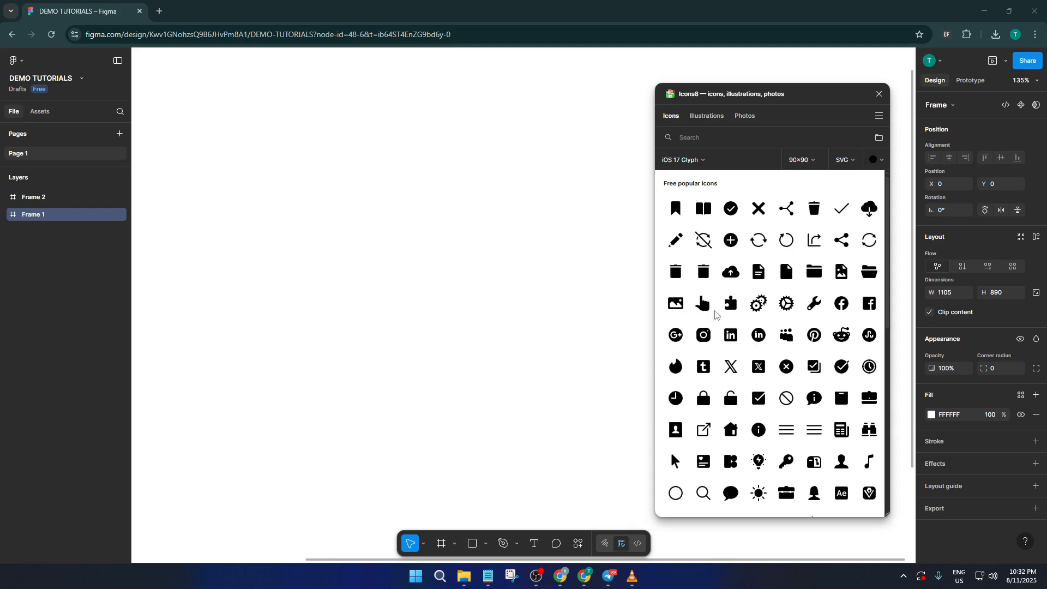
- Insert the Icons8 'Done' checkmark icon into Frame 1 and close the plugin window
{"action": "left_click", "coordinate": [843, 212]}
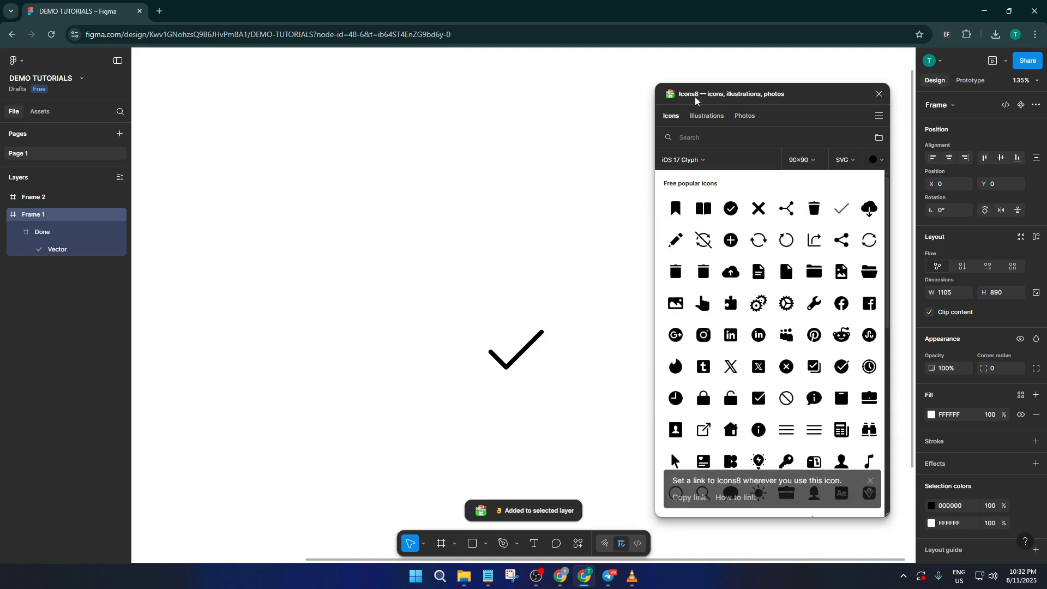
{"action": "left_click", "coordinate": [879, 94]}
{"action": "scroll", "coordinate": [581, 276], "scroll_direction": "down", "scroll_amount": 2}
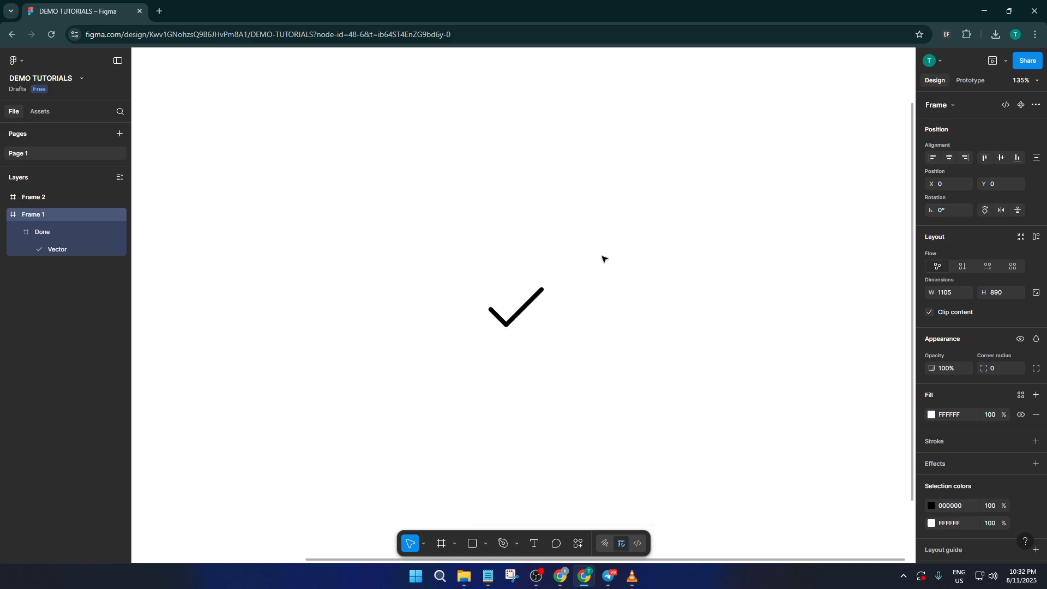
- Draw a new frame, Frame 3, around the checkmark
{"action": "scroll", "coordinate": [605, 260], "scroll_direction": "down", "scroll_amount": 2}
{"action": "scroll", "coordinate": [578, 271], "scroll_direction": "up", "scroll_amount": 2}
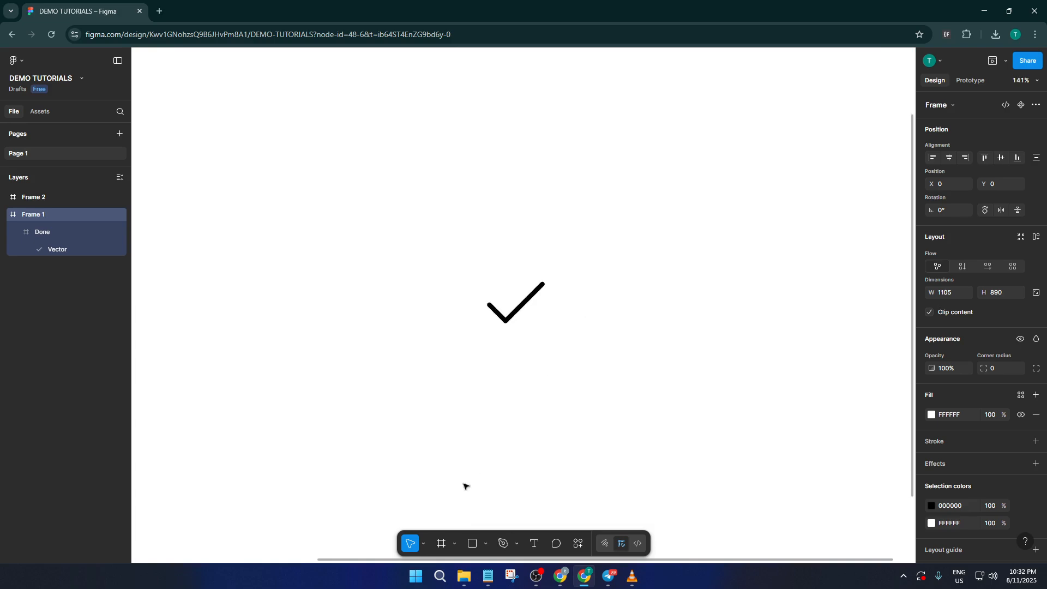
{"action": "left_click", "coordinate": [443, 544]}
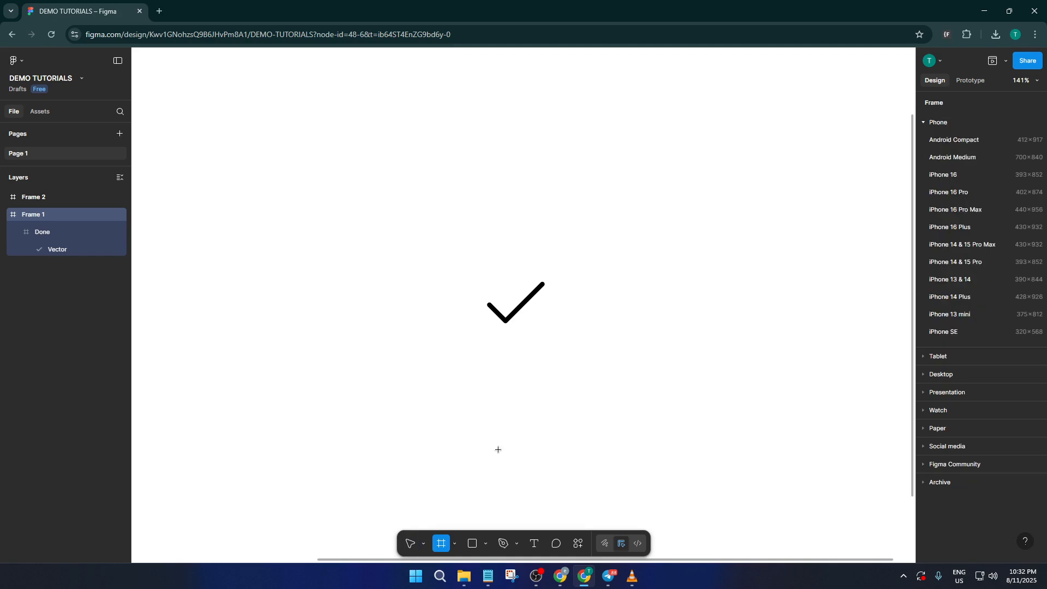
{"action": "left_click_drag", "start_coordinate": [467, 267], "coordinate": [567, 339]}
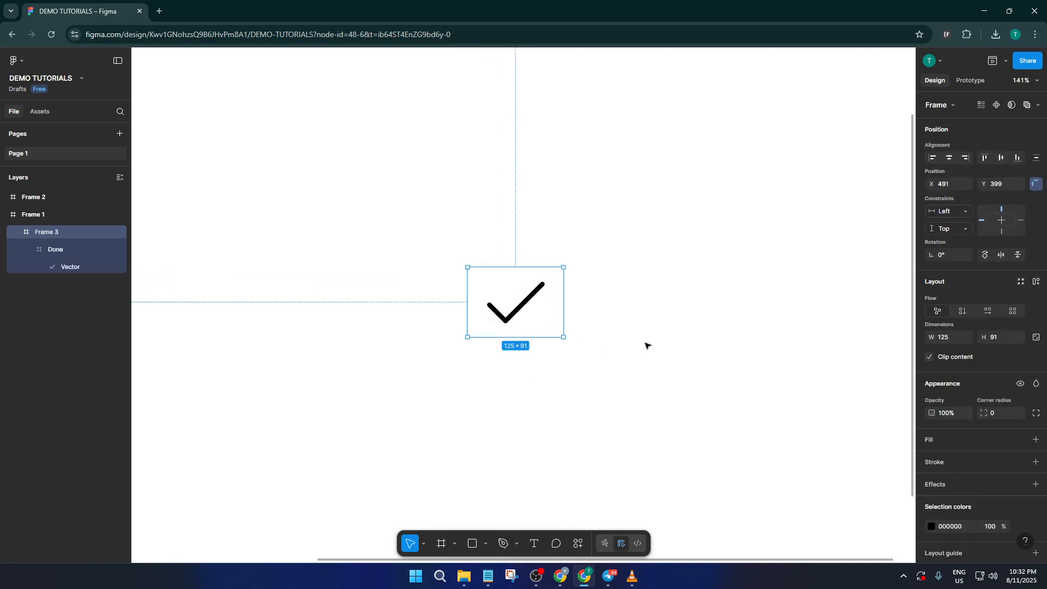
- Give Frame 3 a black inside stroke of weight 7
{"action": "left_click", "coordinate": [963, 462]}
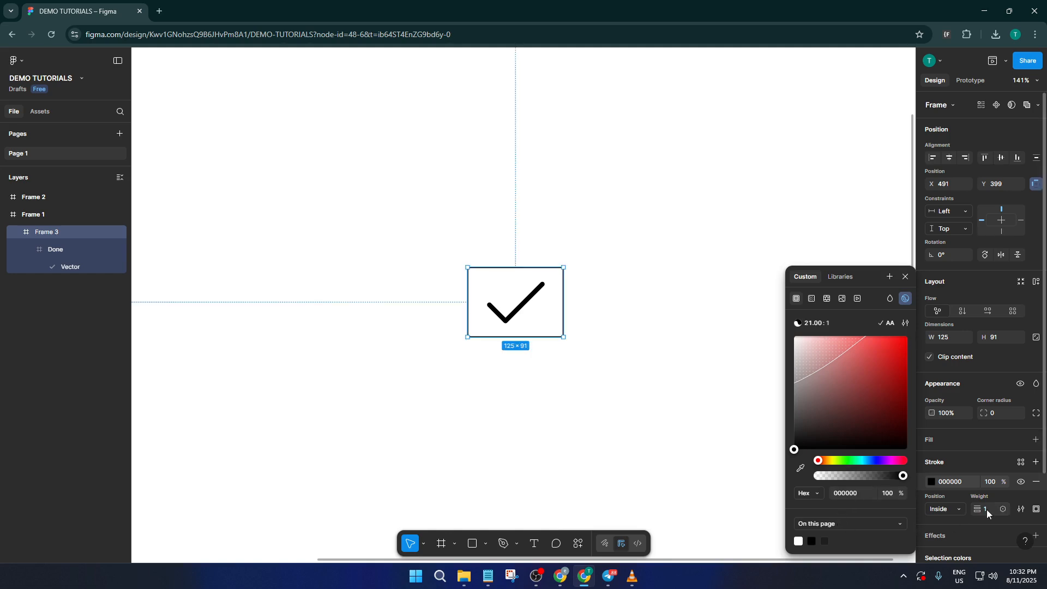
{"action": "left_click_drag", "start_coordinate": [980, 510], "coordinate": [988, 511]}
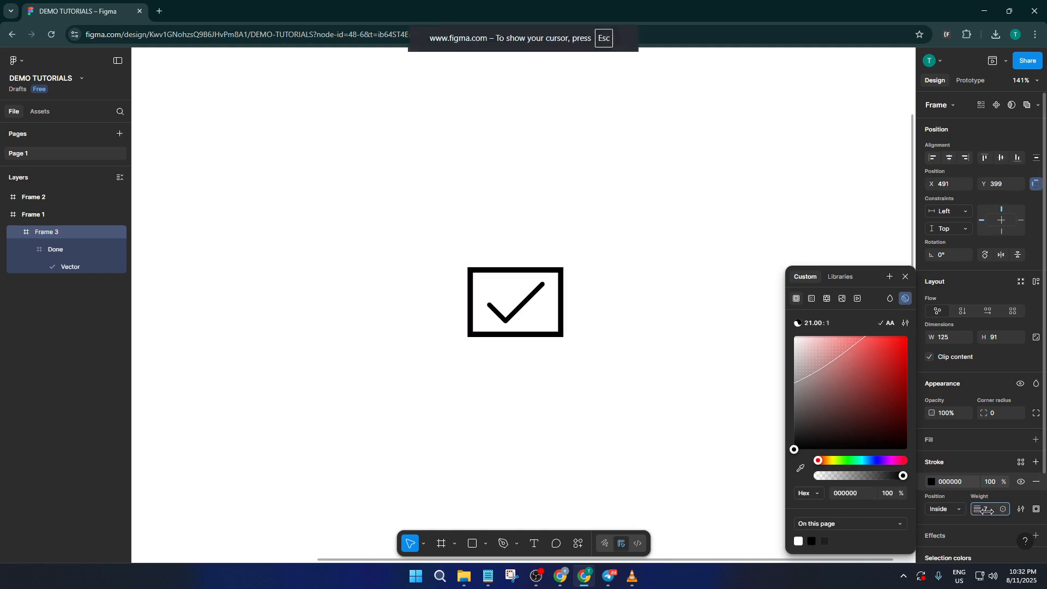
{"action": "left_click", "coordinate": [571, 327]}
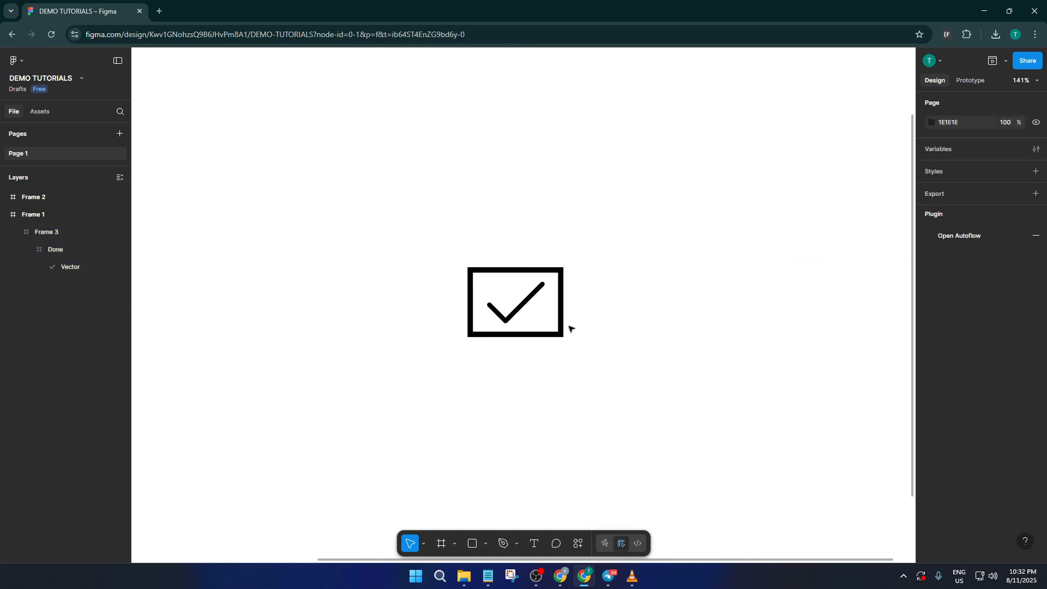
{"action": "left_click", "coordinate": [563, 301]}
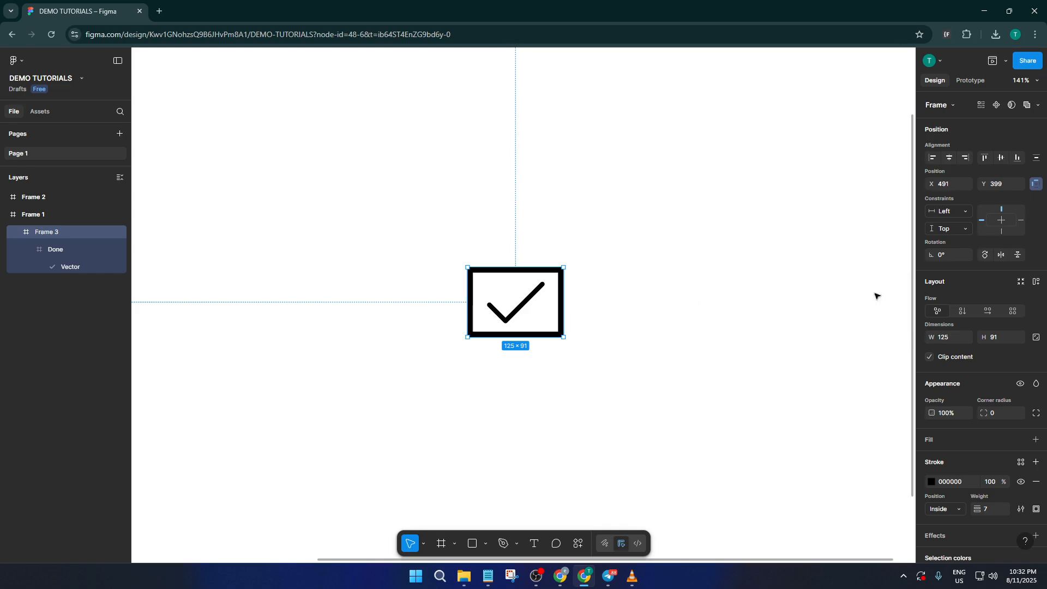
- Apply auto layout to Frame 3, round its corners to radius 20, and narrow it
{"action": "left_click", "coordinate": [1036, 281]}
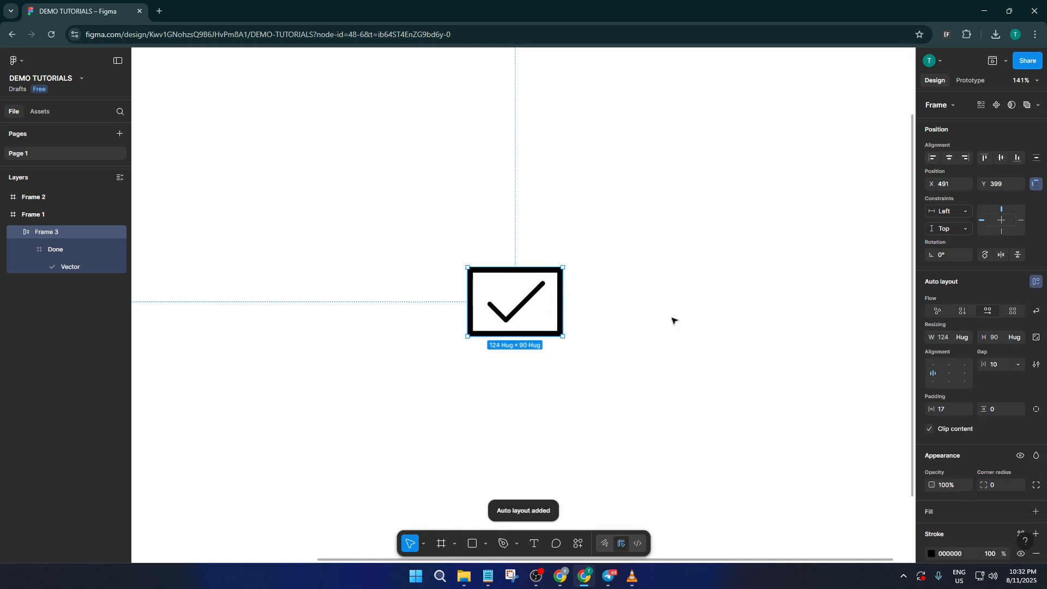
{"action": "left_click_drag", "start_coordinate": [992, 485], "coordinate": [161, 476]}
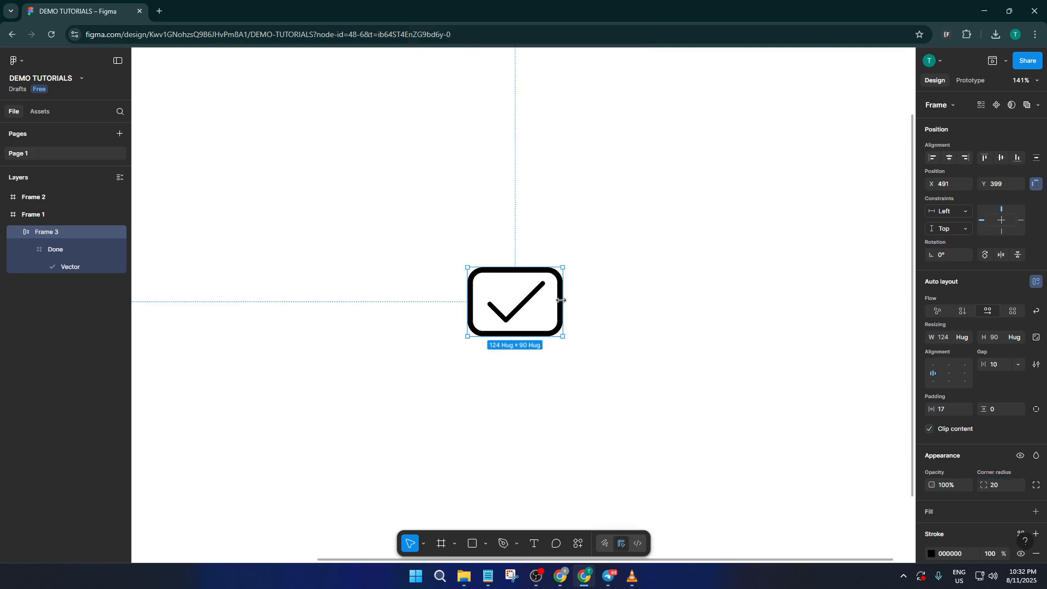
{"action": "left_click_drag", "start_coordinate": [553, 301], "coordinate": [548, 300]}
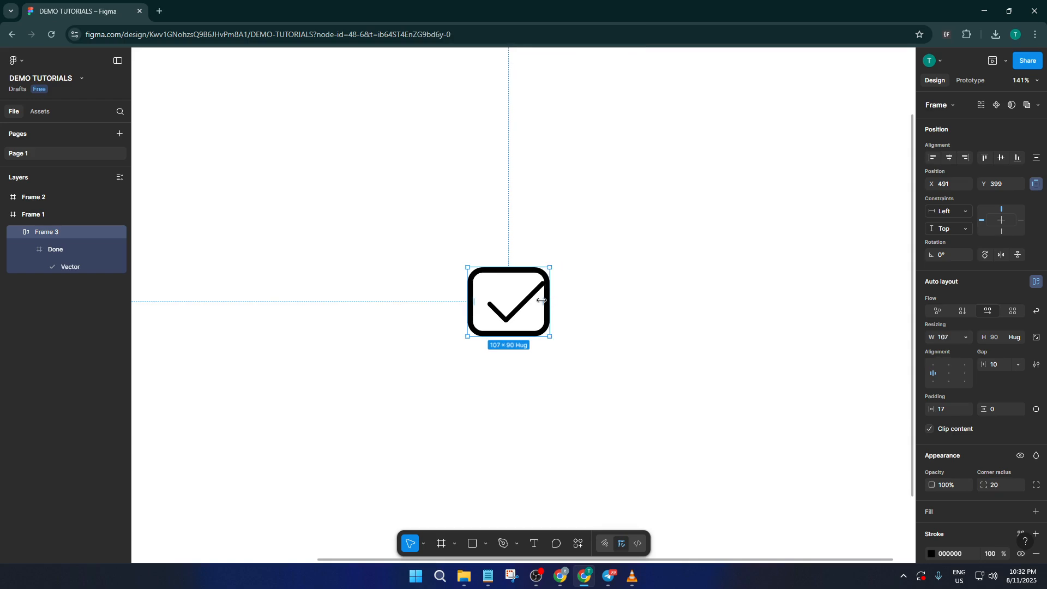
- Nudge the checkmark inside the frame, then restore Frame 3 to hug its content at 124×90
{"action": "double_click", "coordinate": [527, 301]}
{"action": "double_click", "coordinate": [526, 301]}
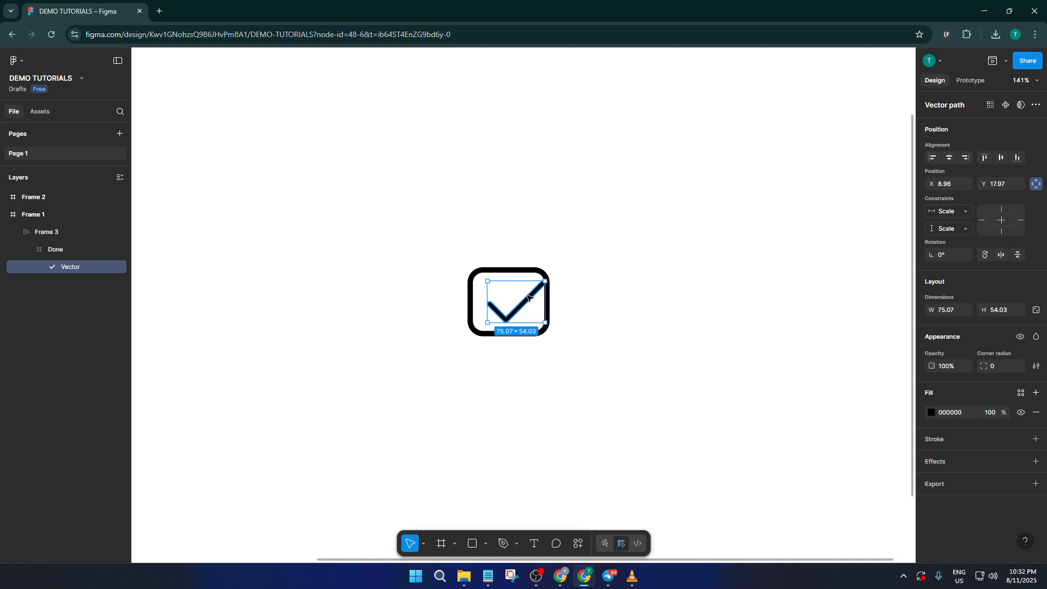
{"action": "left_click_drag", "start_coordinate": [527, 299], "coordinate": [529, 298]}
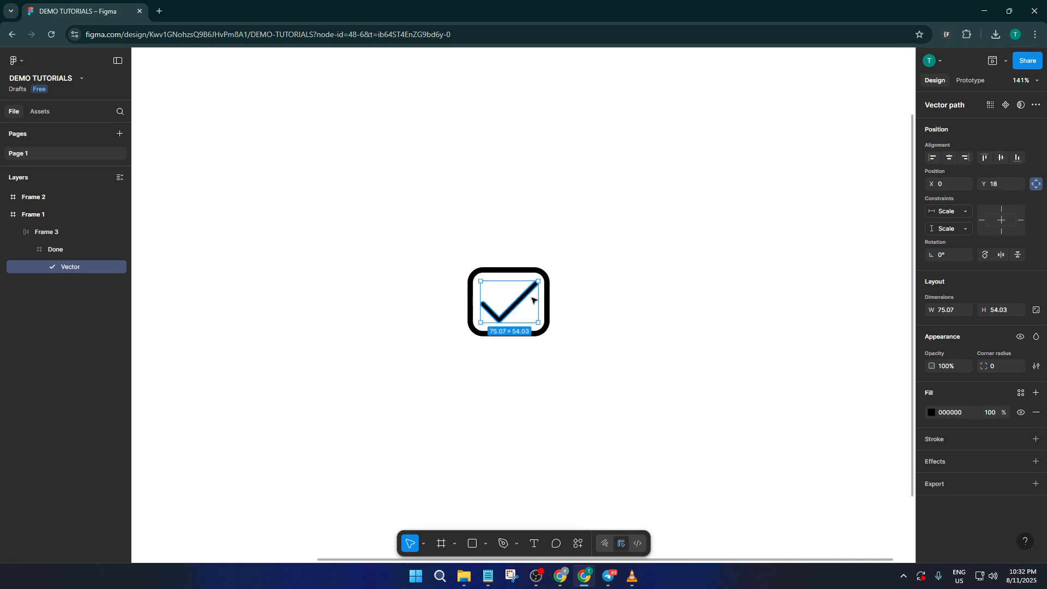
{"action": "key", "text": "Escape"}
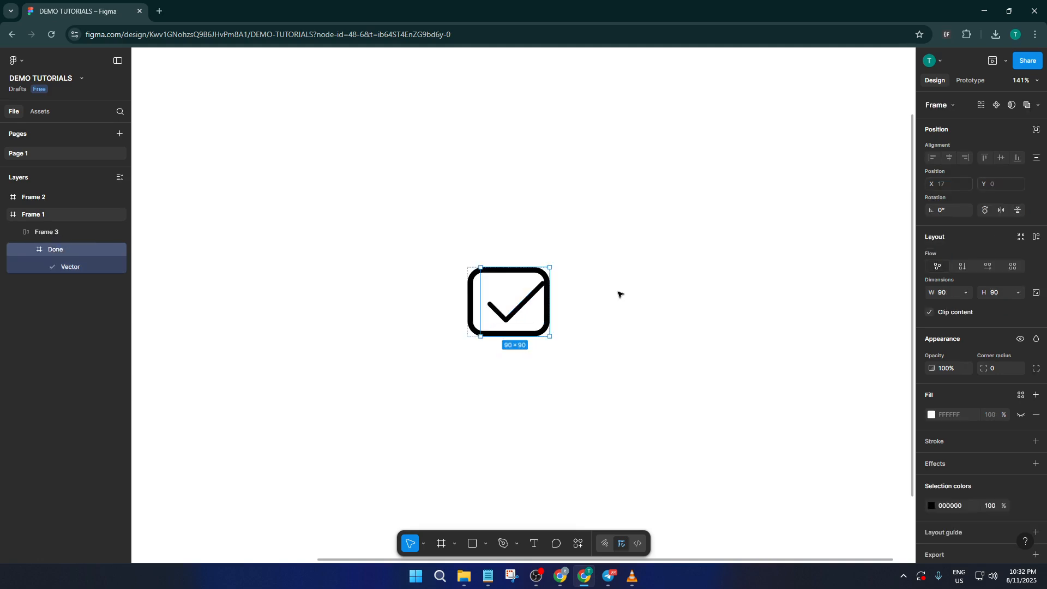
{"action": "key", "text": "Escape"}
{"action": "key", "text": "ctrl+z"}
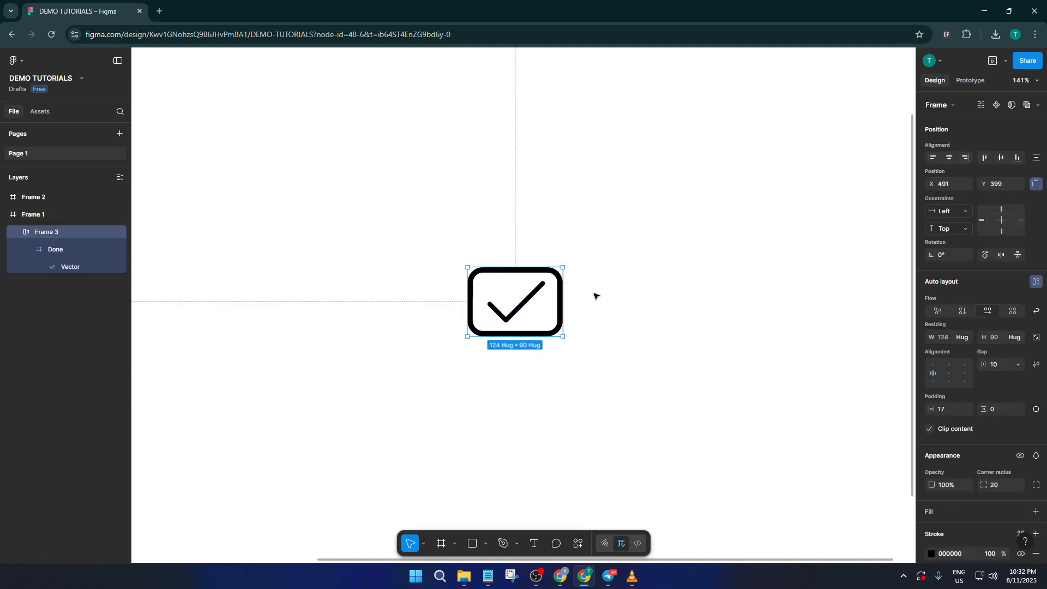
- Remove and re-apply auto layout on the checkbox frame, Frame 3
{"action": "left_click", "coordinate": [598, 332]}
{"action": "left_click_drag", "start_coordinate": [604, 343], "coordinate": [461, 275]}
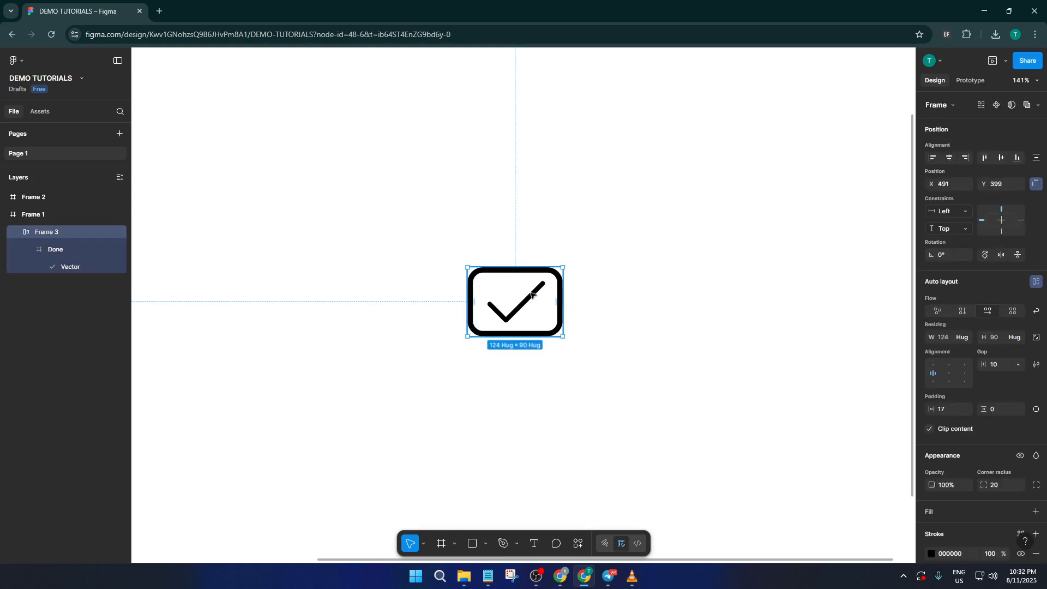
{"action": "left_click", "coordinate": [1037, 282]}
{"action": "left_click", "coordinate": [1037, 282]}
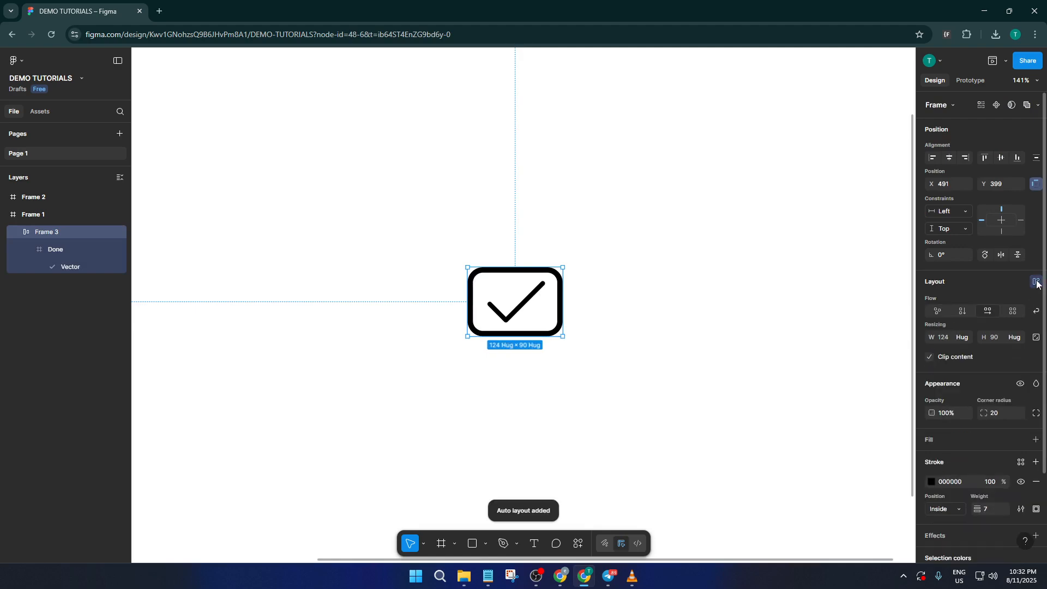
{"action": "left_click", "coordinate": [662, 271]}
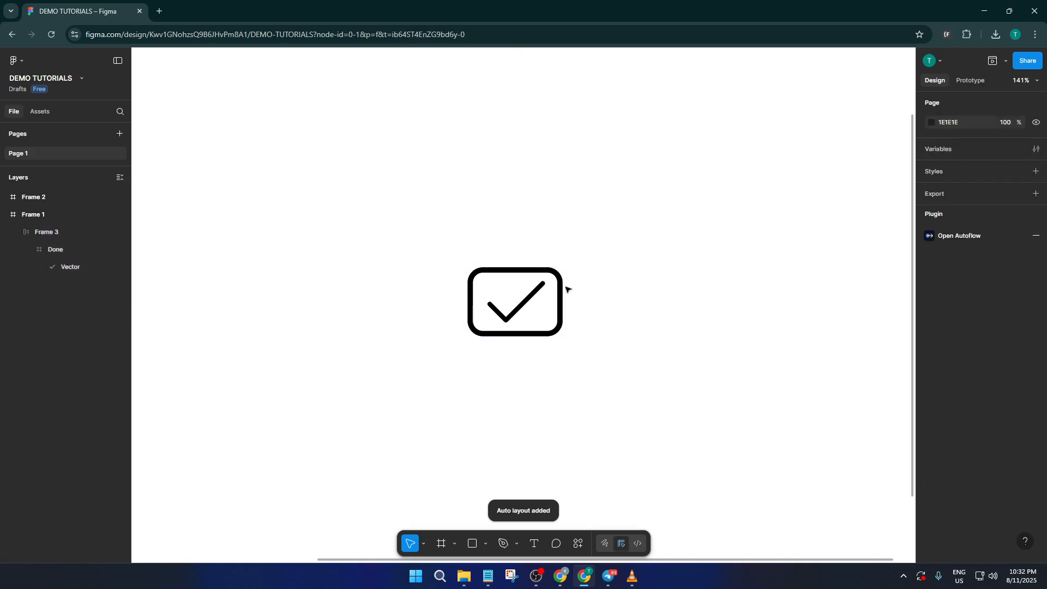
{"action": "left_click", "coordinate": [537, 295]}
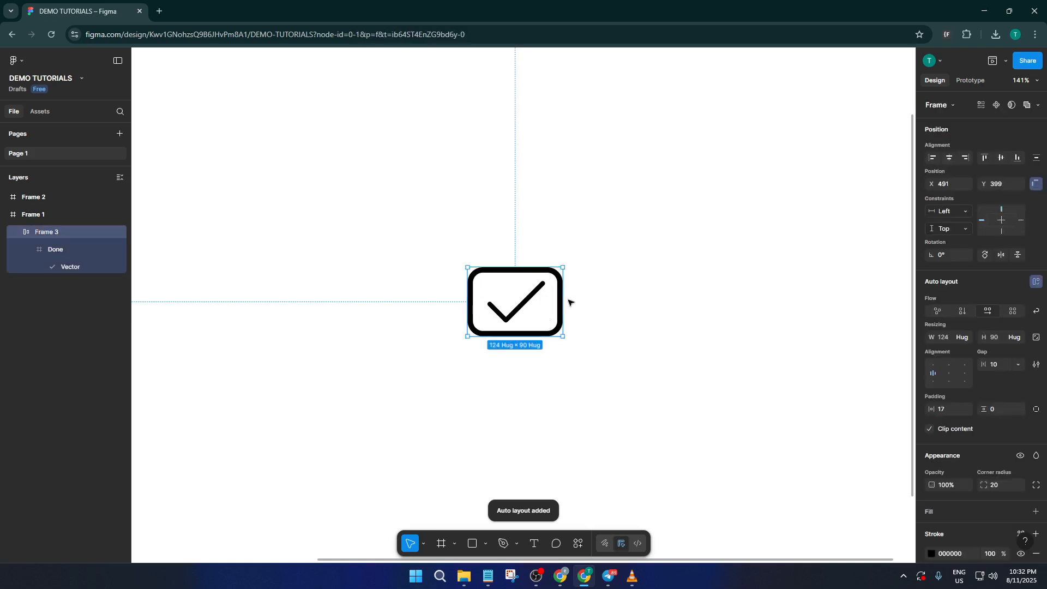
{"action": "left_click", "coordinate": [608, 307]}
{"action": "left_click", "coordinate": [565, 284]}
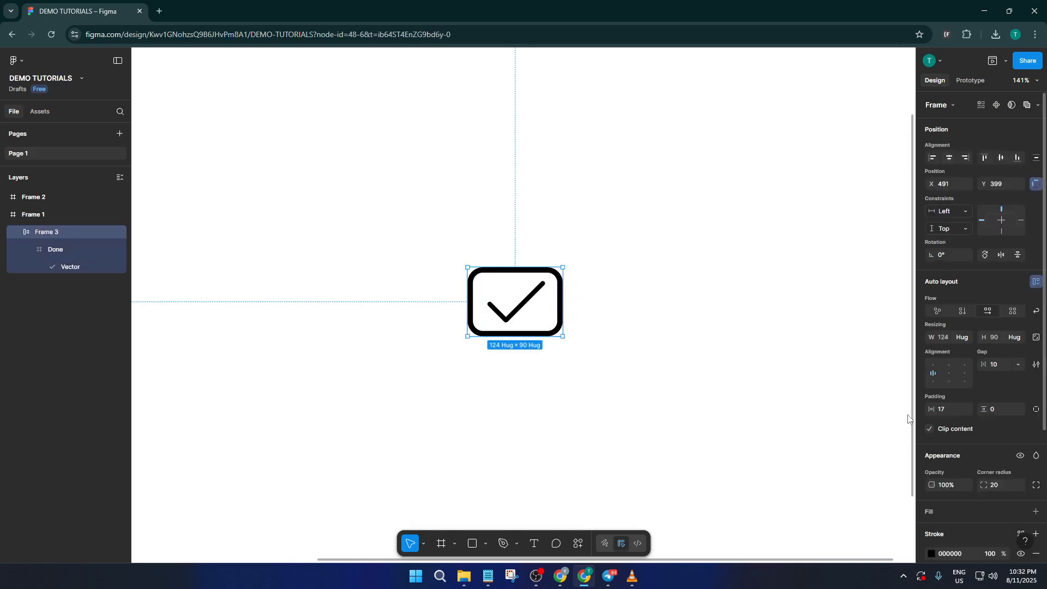
- Increase the checkbox frame's corner radius to 29
{"action": "scroll", "coordinate": [771, 346], "scroll_direction": "down", "scroll_amount": 3}
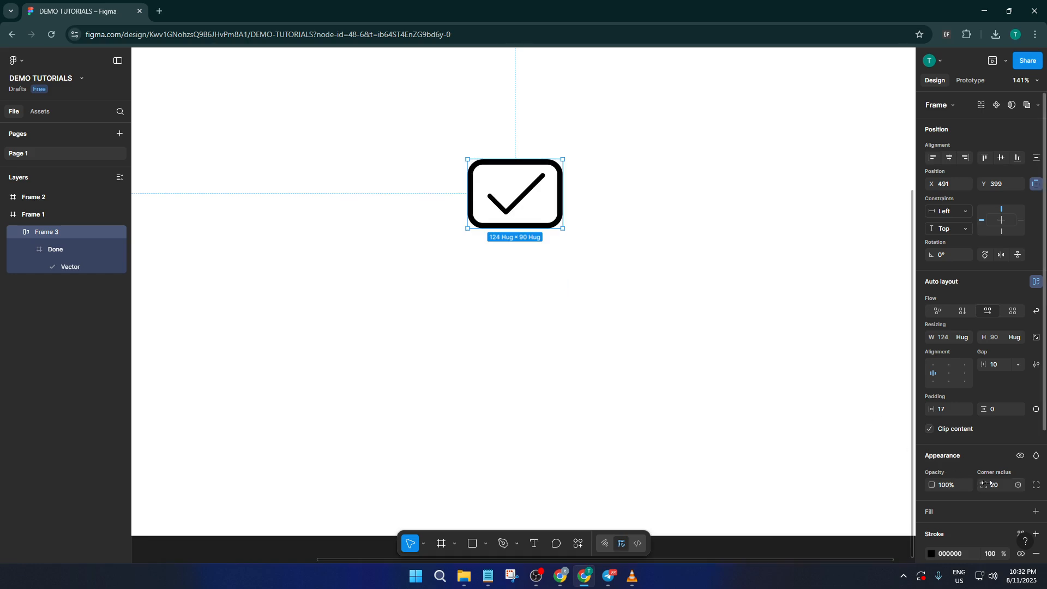
{"action": "left_click_drag", "start_coordinate": [987, 485], "coordinate": [36, 484]}
{"action": "left_click", "coordinate": [643, 284]}
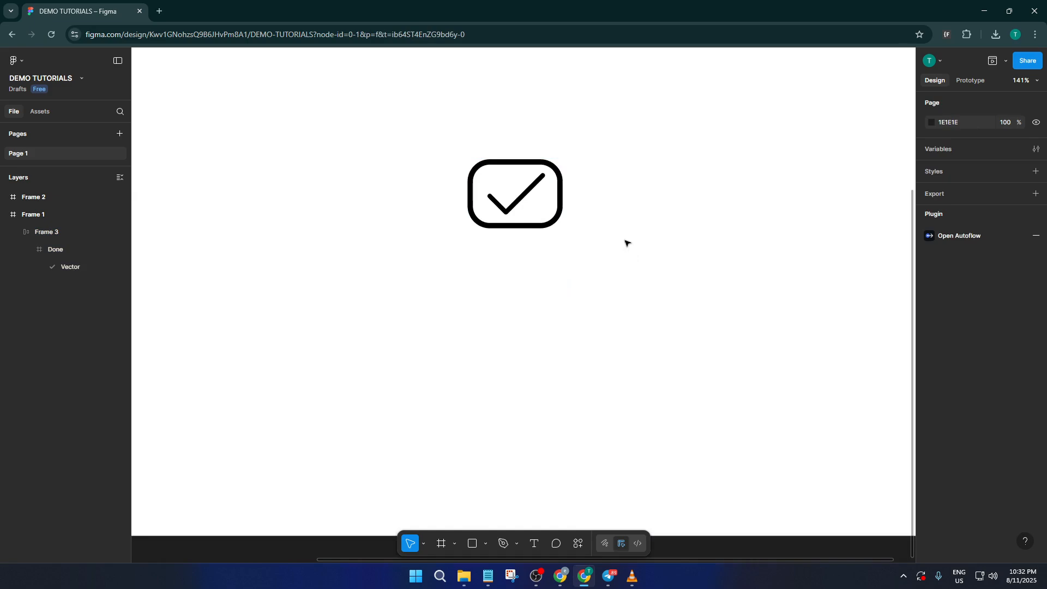
{"action": "scroll", "coordinate": [626, 243], "scroll_direction": "up", "scroll_amount": 1}
{"action": "scroll", "coordinate": [626, 267], "scroll_direction": "up", "scroll_amount": 1}
{"action": "scroll", "coordinate": [622, 275], "scroll_direction": "up", "scroll_amount": 1}
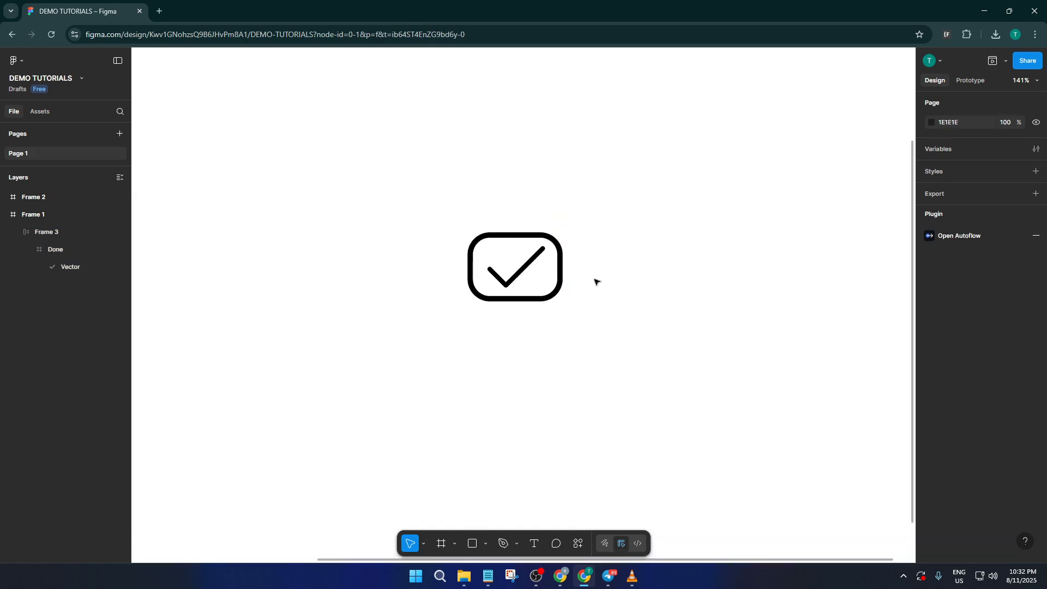
- Convert Frame 3 into a component and hide its checkmark vector, leaving an empty rounded box
{"action": "left_click", "coordinate": [564, 266]}
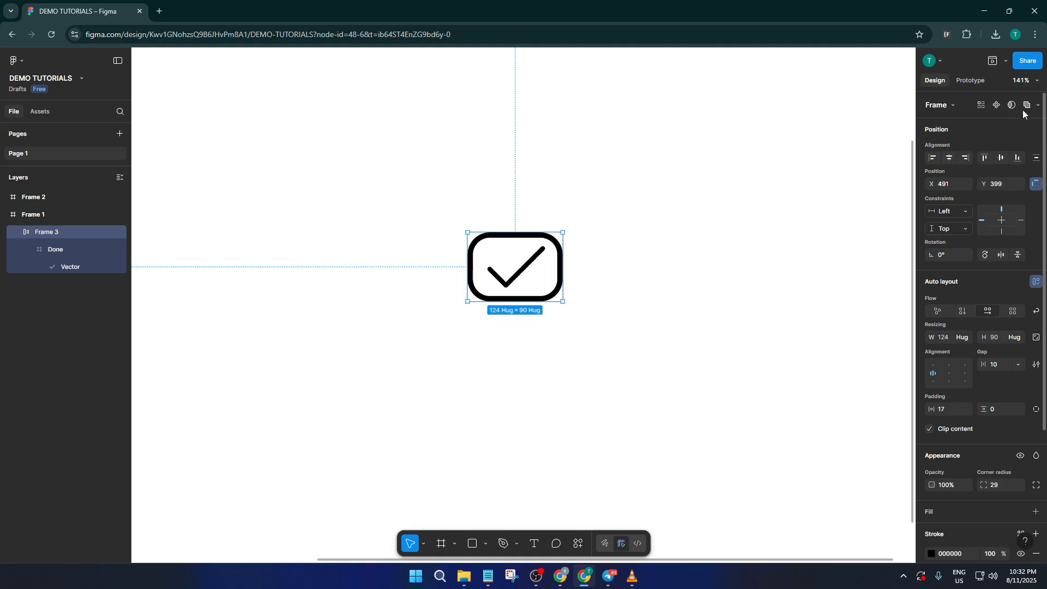
{"action": "left_click", "coordinate": [993, 106]}
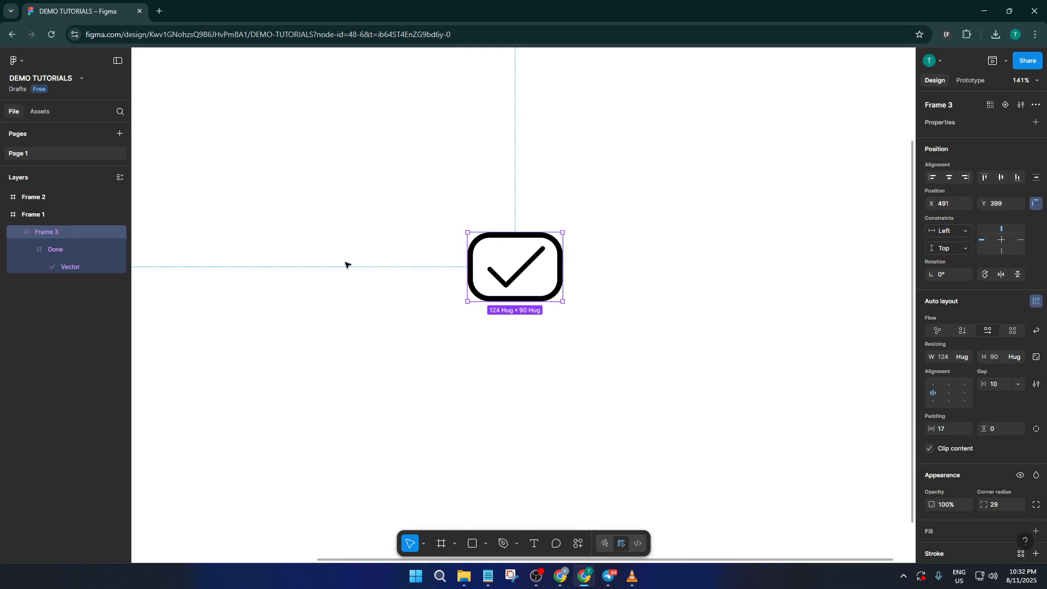
{"action": "double_click", "coordinate": [526, 273]}
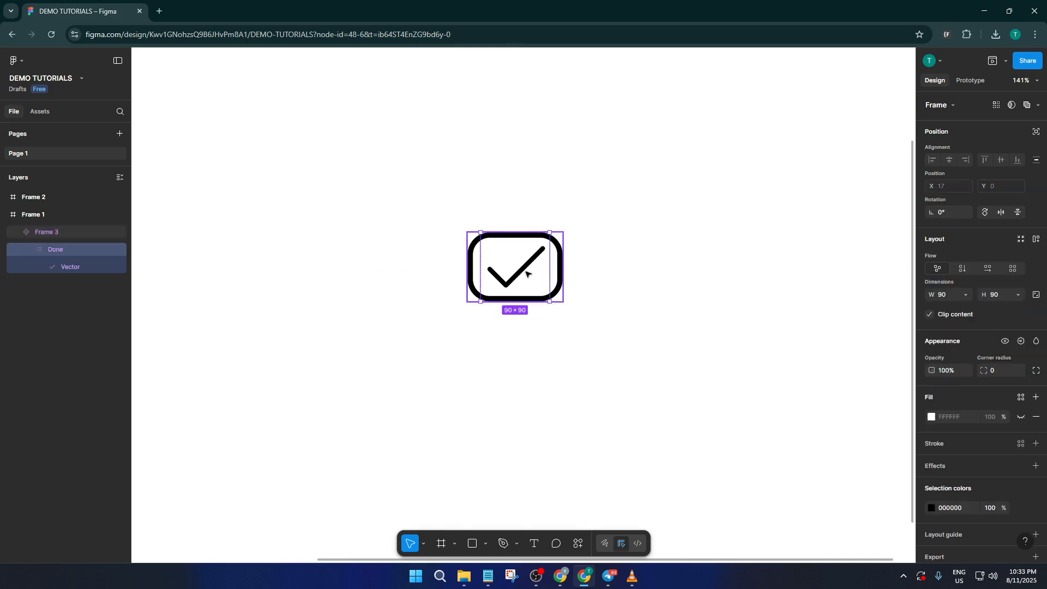
{"action": "left_click", "coordinate": [121, 268]}
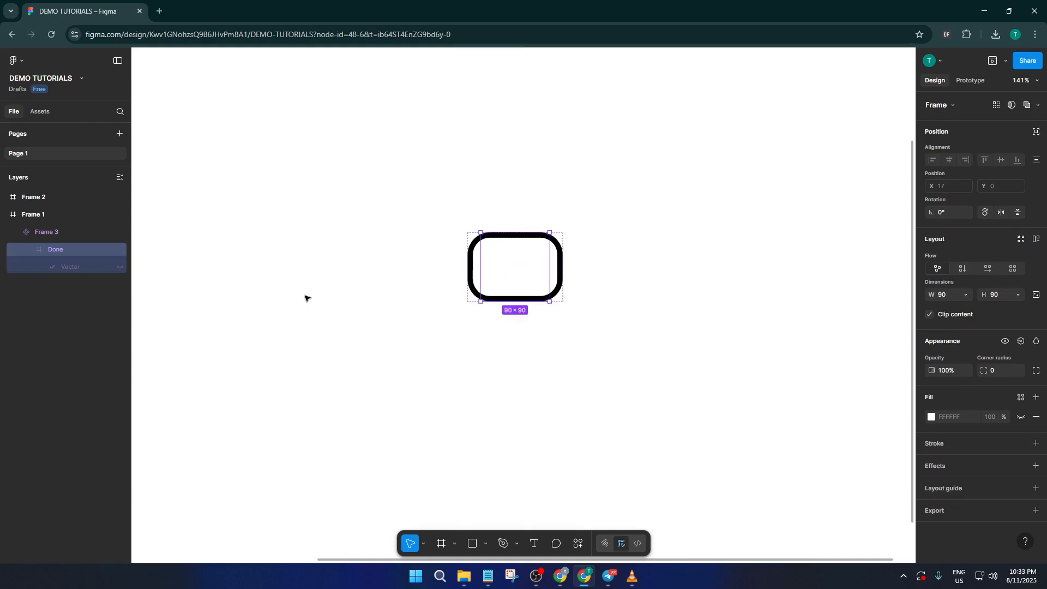
{"action": "left_click", "coordinate": [518, 324]}
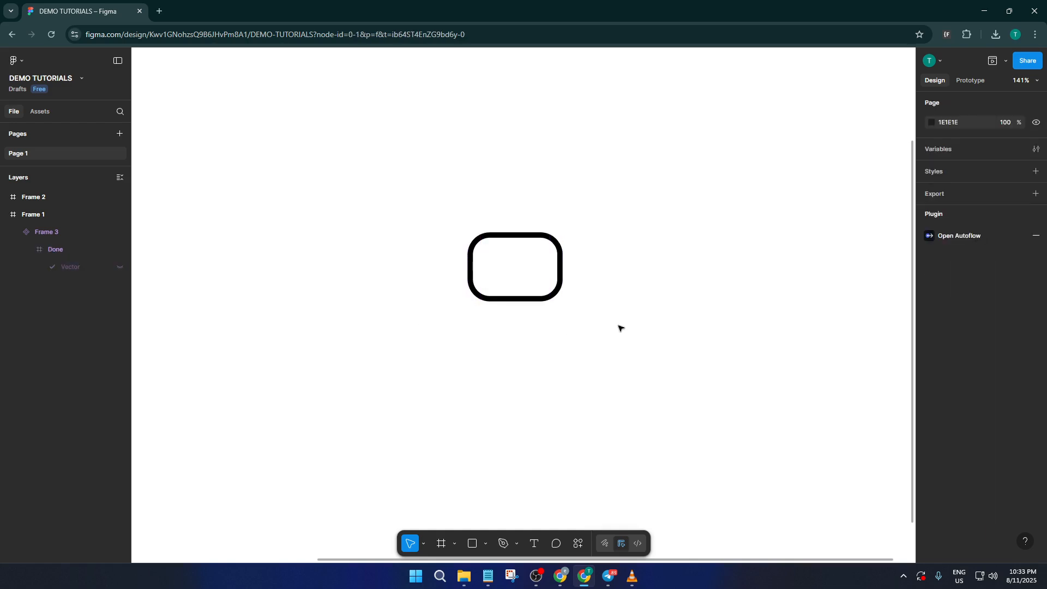
{"action": "left_click", "coordinate": [561, 259]}
{"action": "scroll", "coordinate": [604, 306], "scroll_direction": "down", "scroll_amount": 1}
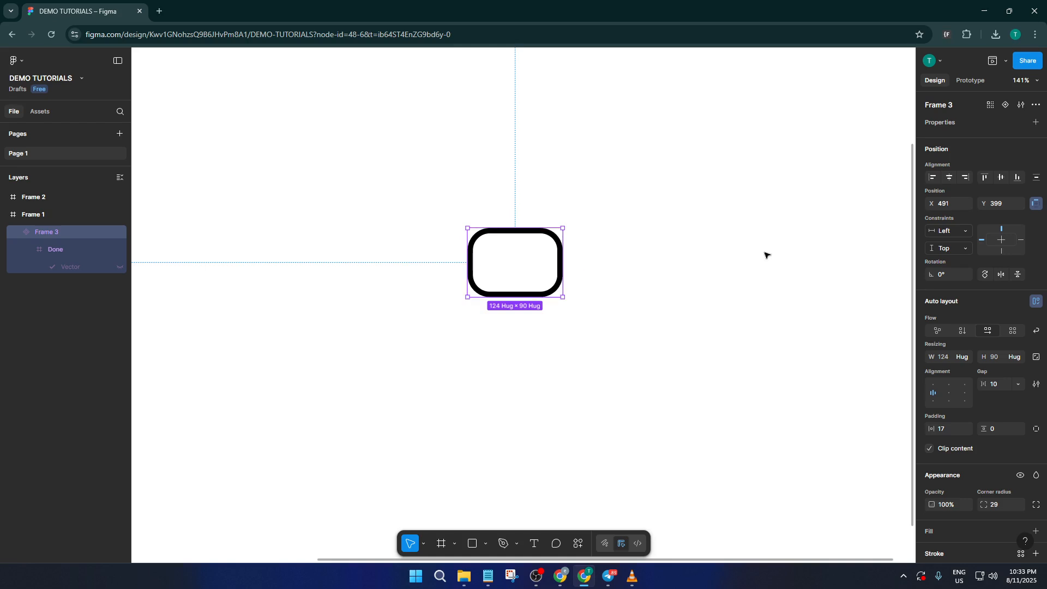
- Add a Variant2 to the checkbox component and unhide its checkmark vector
{"action": "left_click", "coordinate": [1006, 107]}
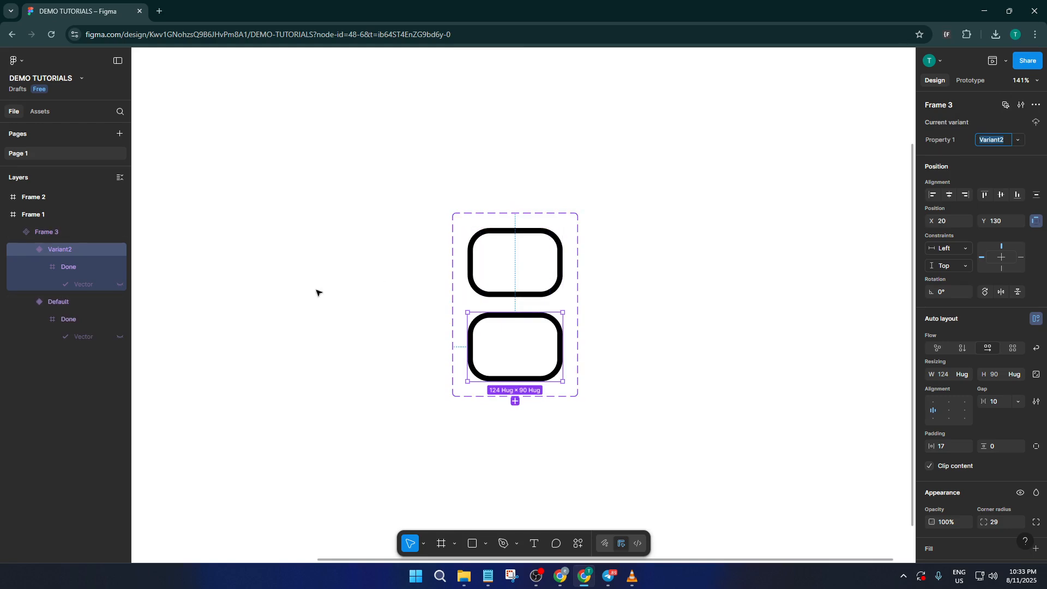
{"action": "left_click", "coordinate": [120, 285]}
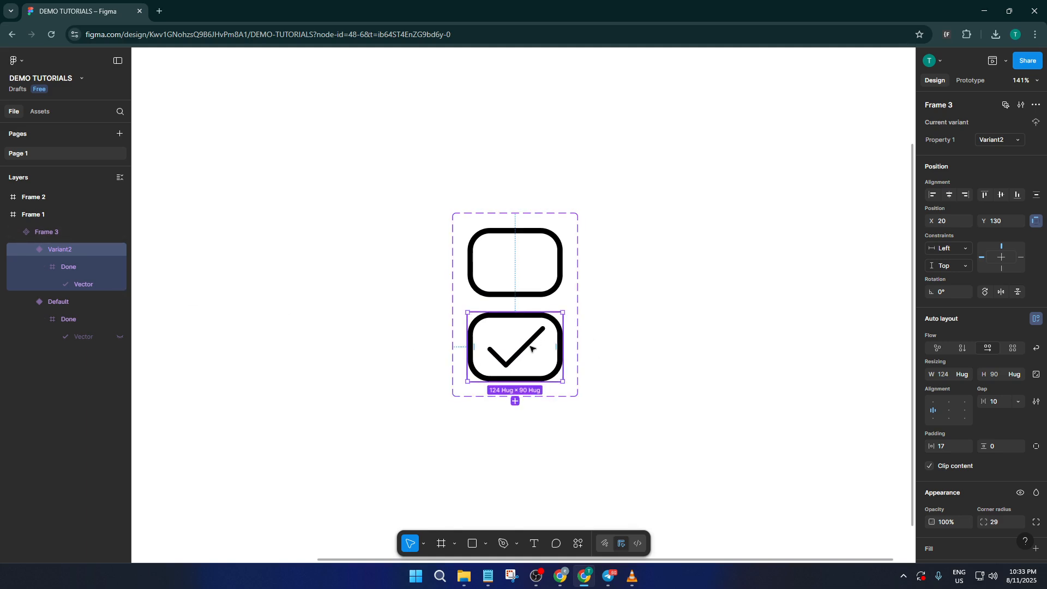
{"action": "scroll", "coordinate": [619, 358], "scroll_direction": "down", "scroll_amount": 1}
{"action": "scroll", "coordinate": [616, 352], "scroll_direction": "up", "scroll_amount": 1}
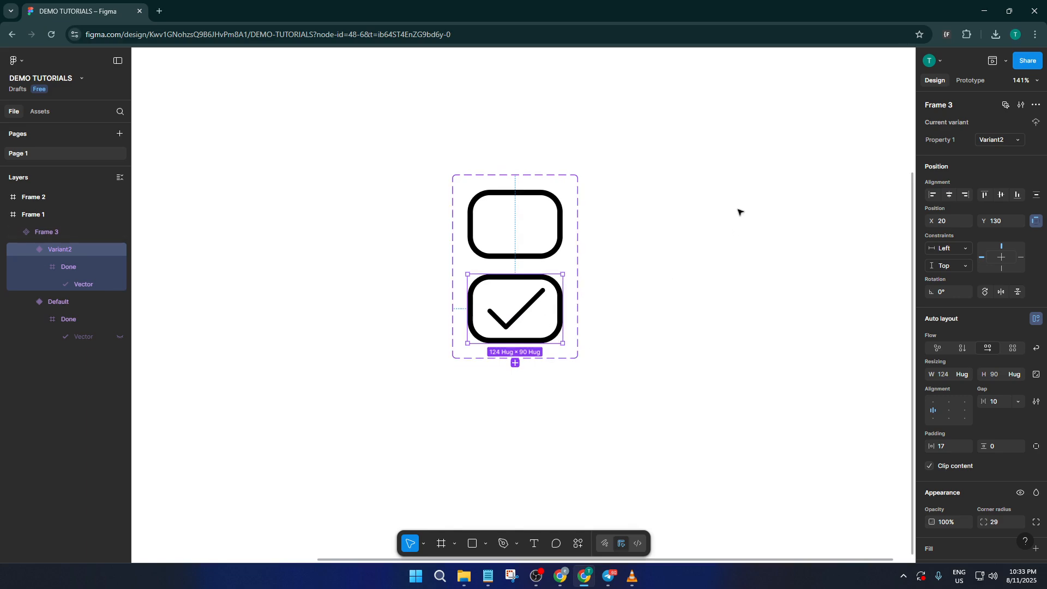
- Add an On tap interaction changing the Default checkbox to Variant2, instantly
{"action": "left_click", "coordinate": [977, 82]}
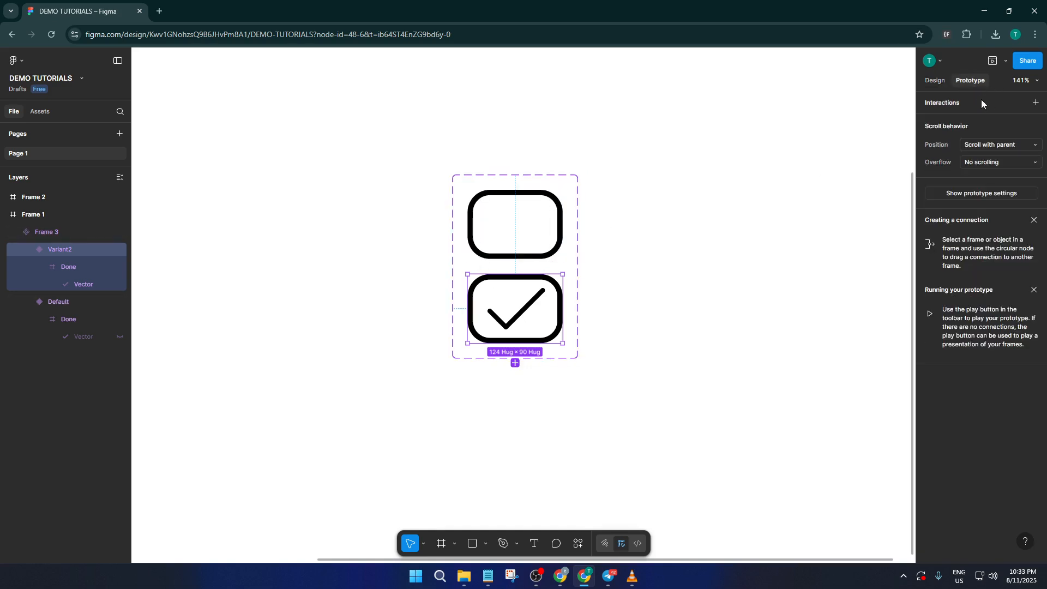
{"action": "left_click", "coordinate": [560, 236]}
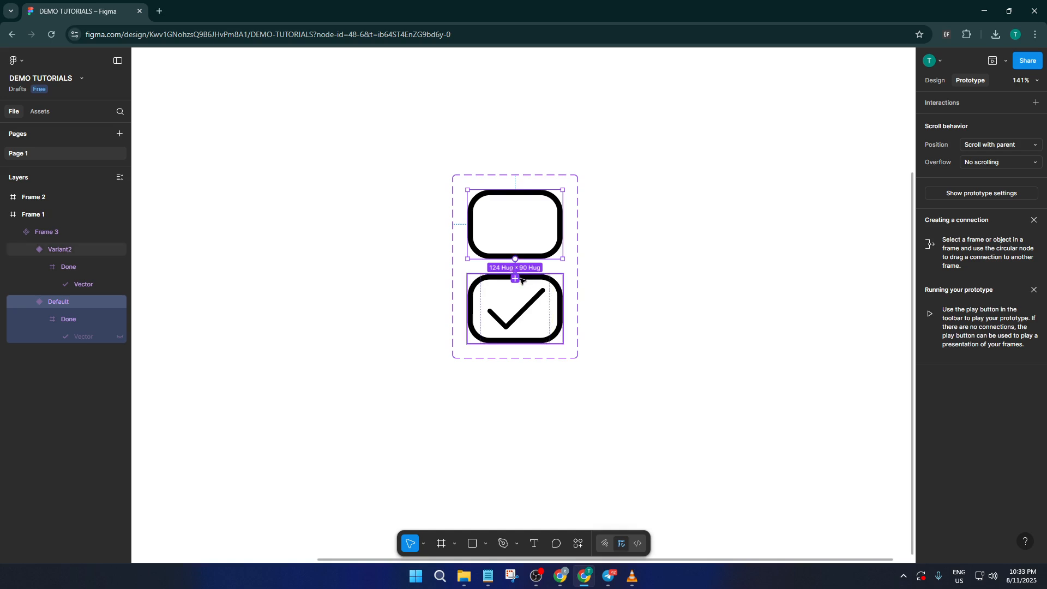
{"action": "left_click_drag", "start_coordinate": [522, 281], "coordinate": [522, 281]}
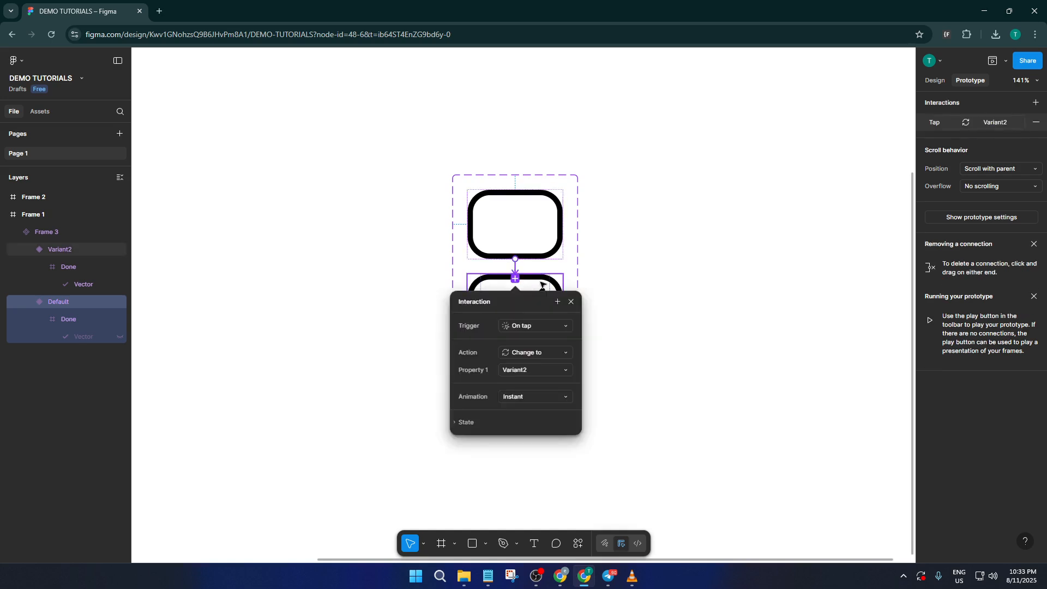
{"action": "left_click", "coordinate": [609, 331]}
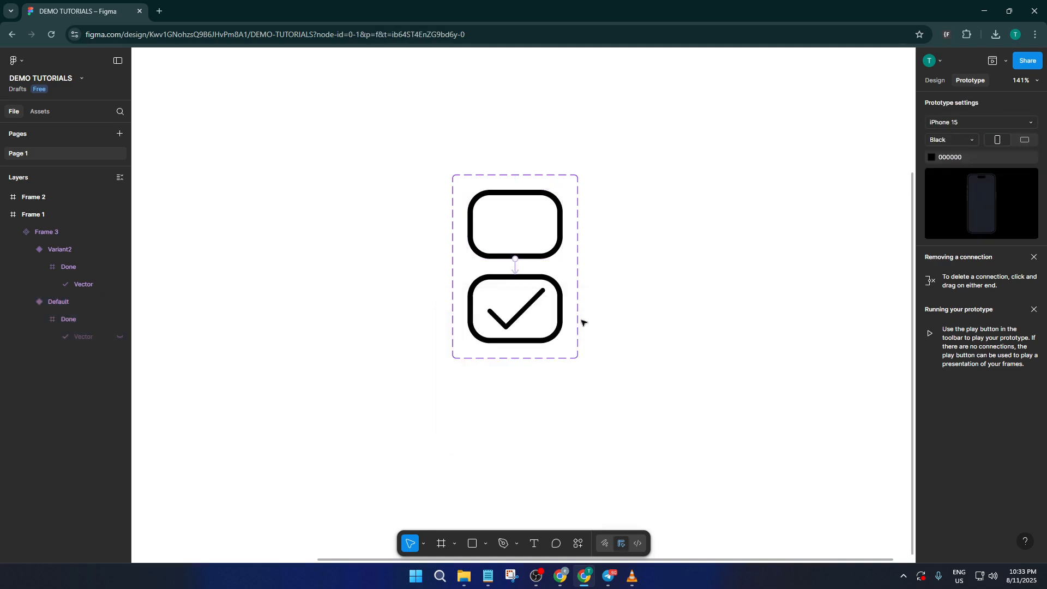
- Add an On tap interaction changing Variant2 back to Default, instantly
{"action": "left_click", "coordinate": [527, 279]}
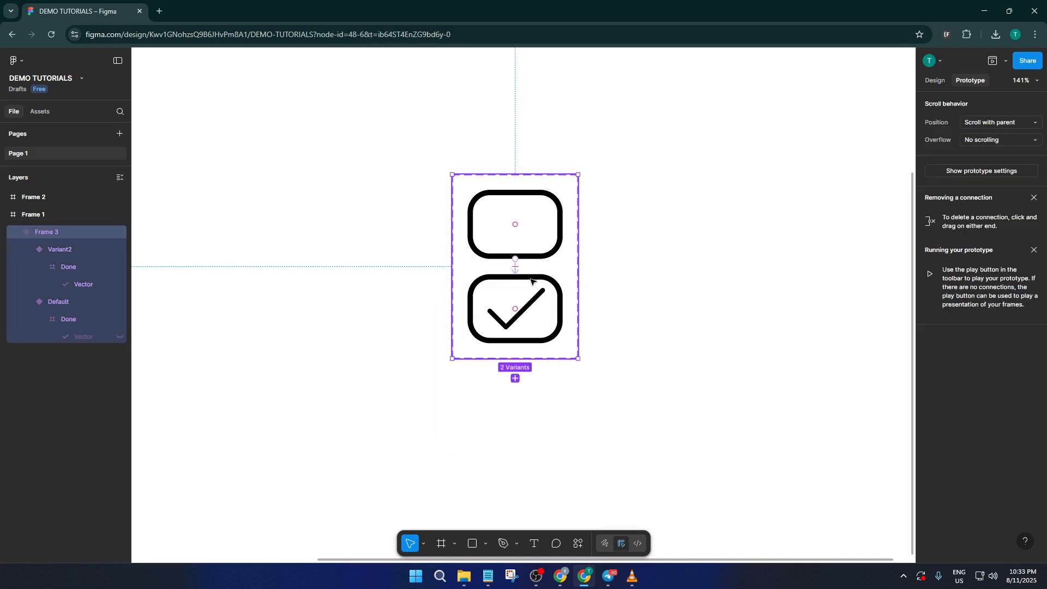
{"action": "left_click", "coordinate": [531, 281]}
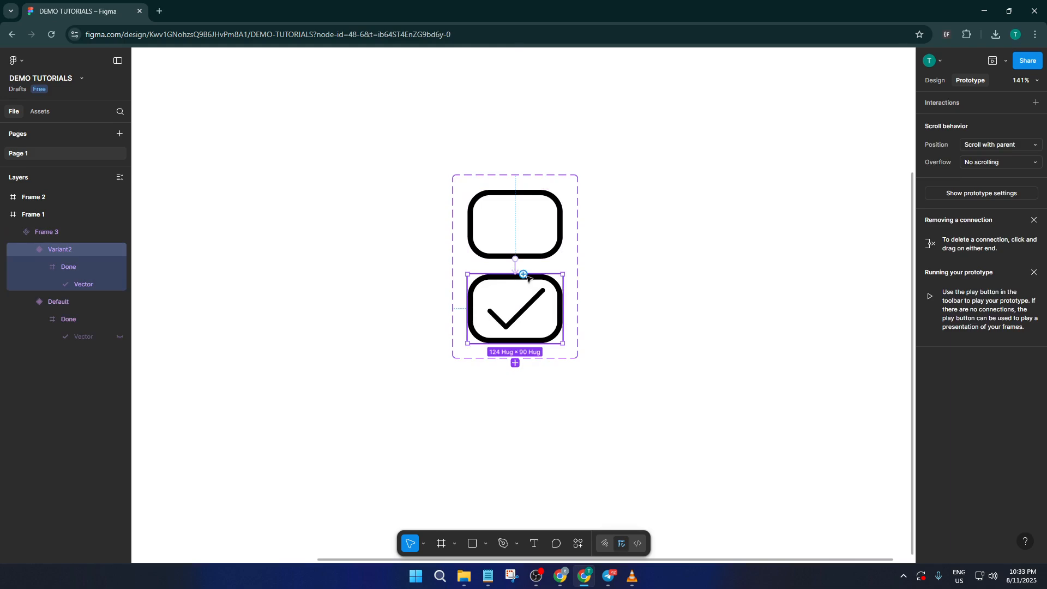
{"action": "left_click_drag", "start_coordinate": [524, 274], "coordinate": [527, 259]}
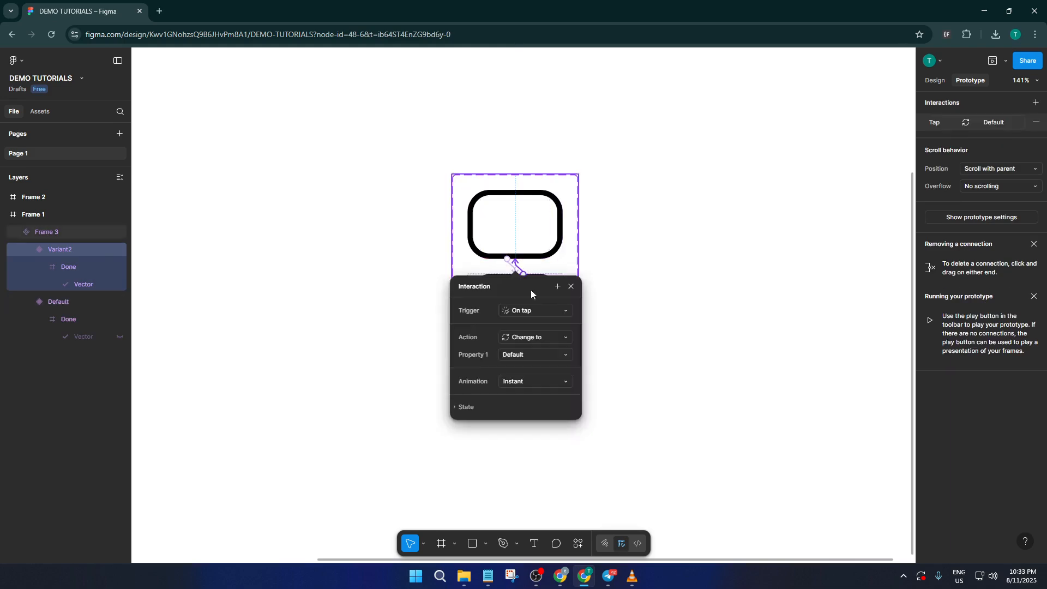
{"action": "left_click", "coordinate": [603, 269]}
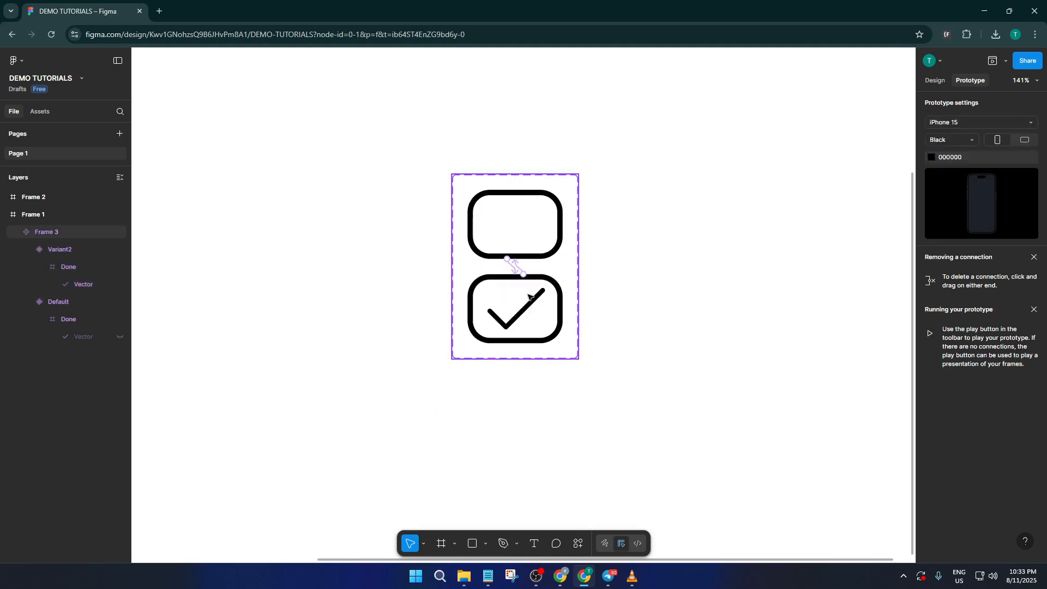
{"action": "scroll", "coordinate": [507, 296], "scroll_direction": "down", "scroll_amount": 5}
{"action": "scroll", "coordinate": [387, 274], "scroll_direction": "down", "scroll_amount": 2}
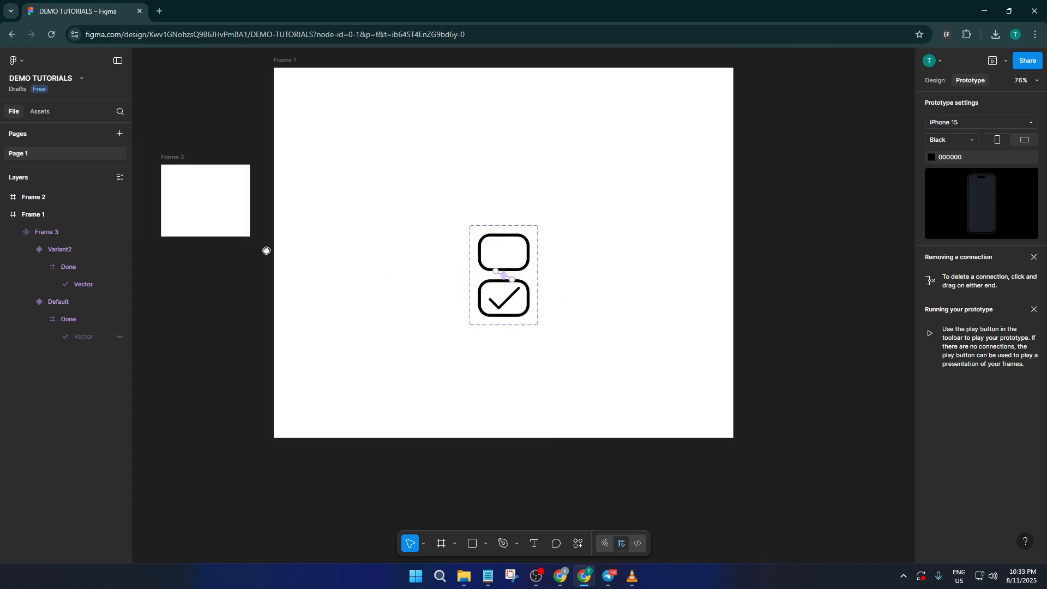
- Place a Frame 3 checkbox instance from Assets into Frame 2, then select Frame 2
{"action": "left_click_drag", "start_coordinate": [266, 250], "coordinate": [366, 295]}
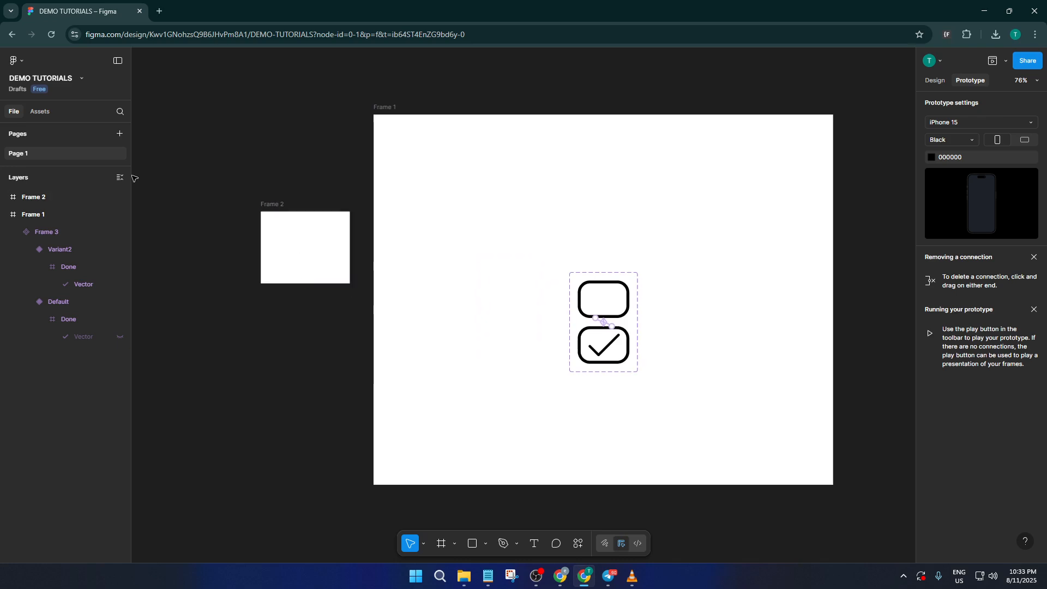
{"action": "left_click", "coordinate": [40, 112]}
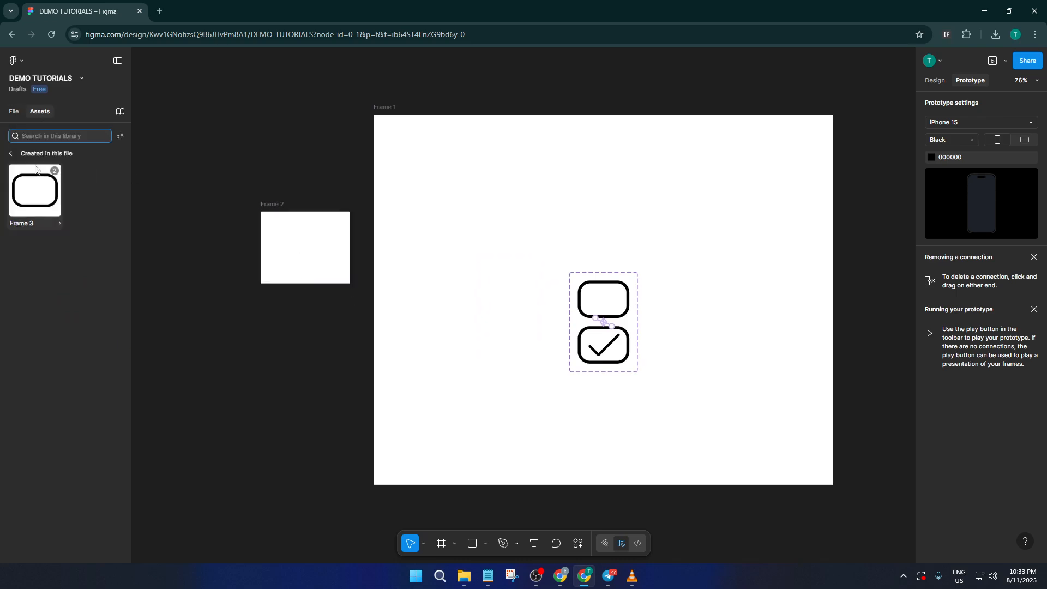
{"action": "left_click_drag", "start_coordinate": [252, 240], "coordinate": [299, 249]}
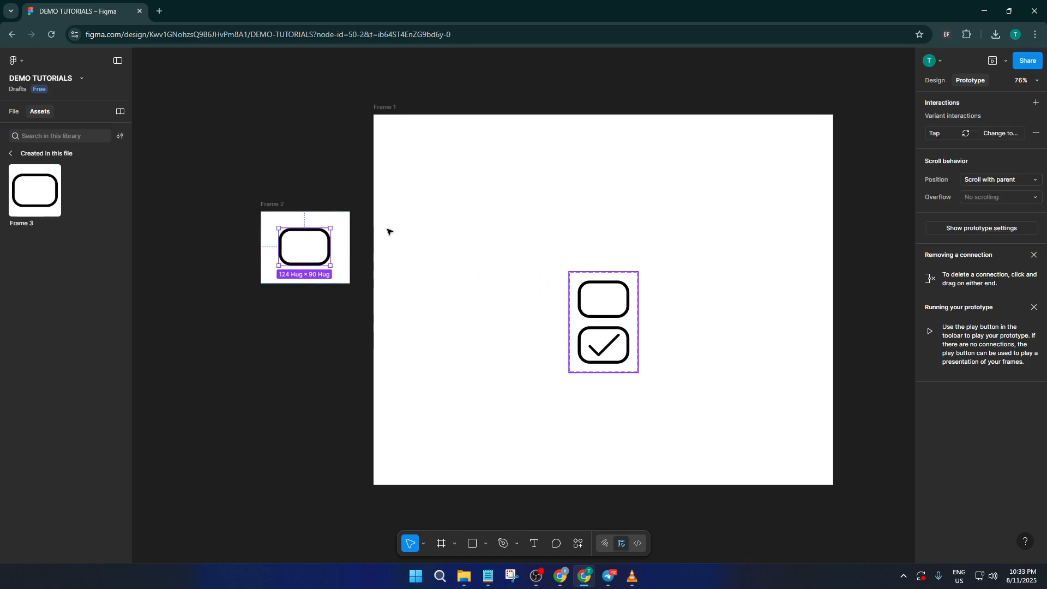
{"action": "left_click", "coordinate": [358, 215]}
{"action": "left_click", "coordinate": [352, 213]}
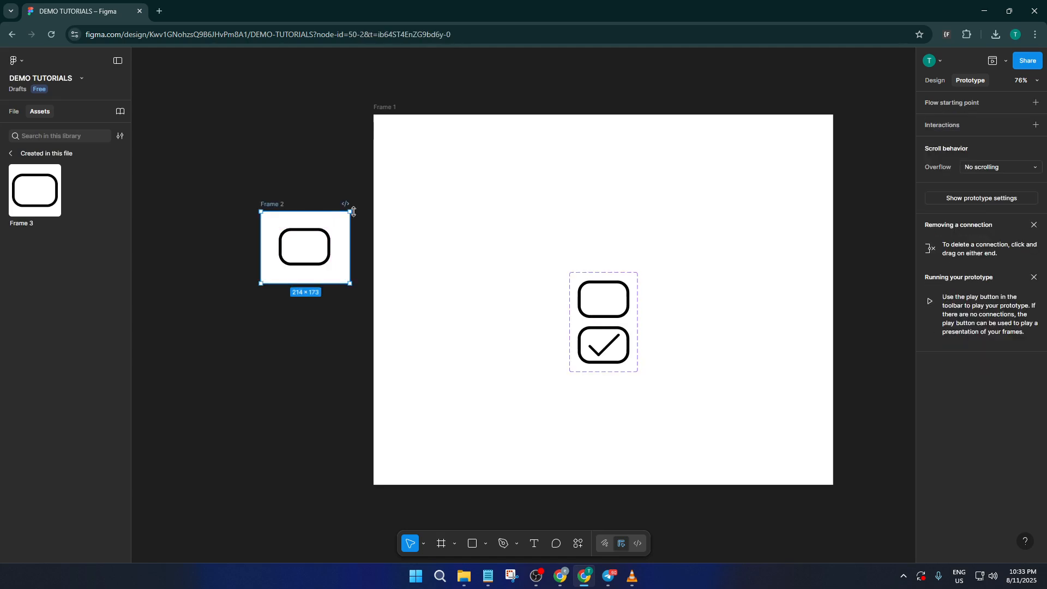
- Launch a phone Preview of Frame 2 and tick the checkbox
{"action": "left_click", "coordinate": [1004, 61]}
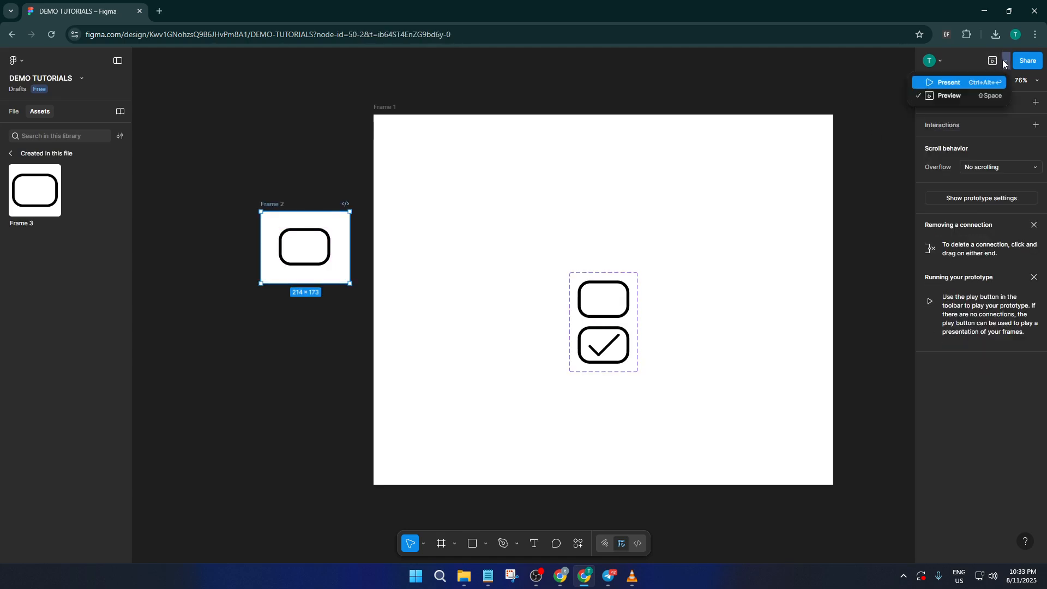
{"action": "left_click", "coordinate": [980, 99]}
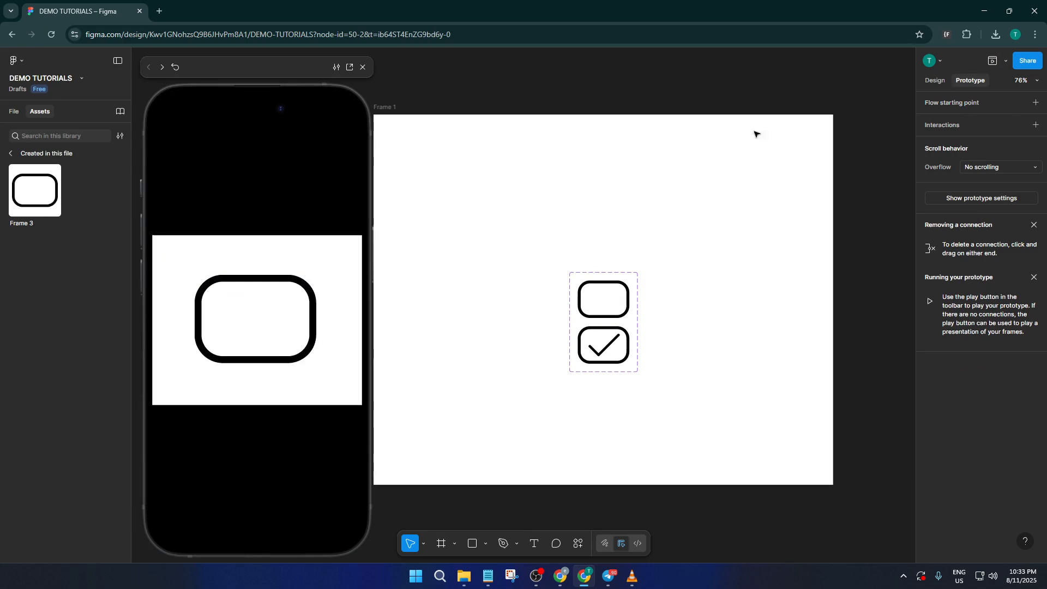
{"action": "left_click", "coordinate": [269, 335]}
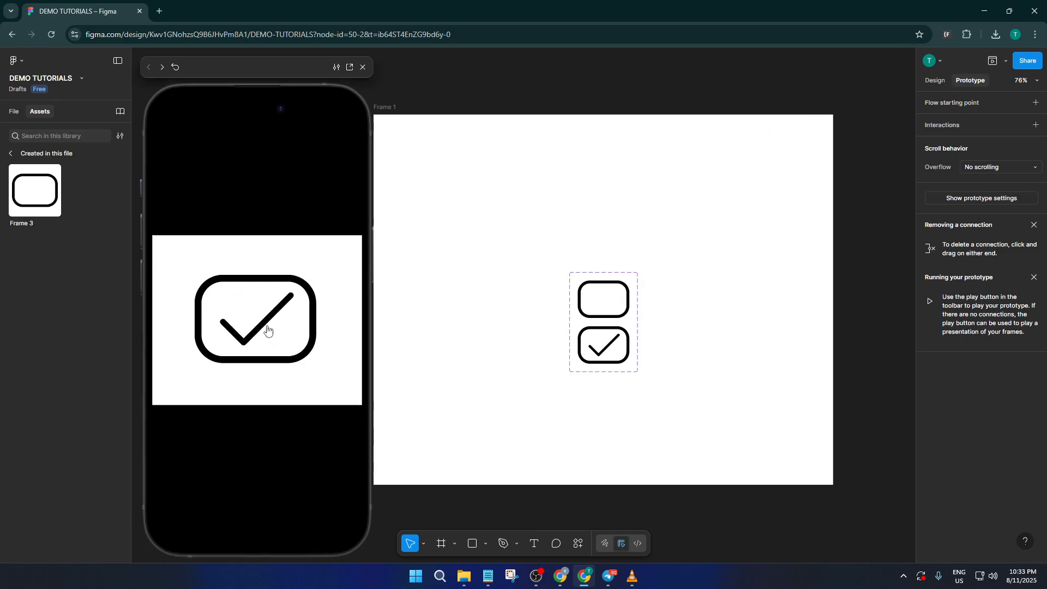
- Tap the preview checkbox repeatedly, toggling its checkmark on and off
{"action": "left_click", "coordinate": [266, 327]}
{"action": "left_click", "coordinate": [265, 328]}
{"action": "left_click", "coordinate": [266, 327]}
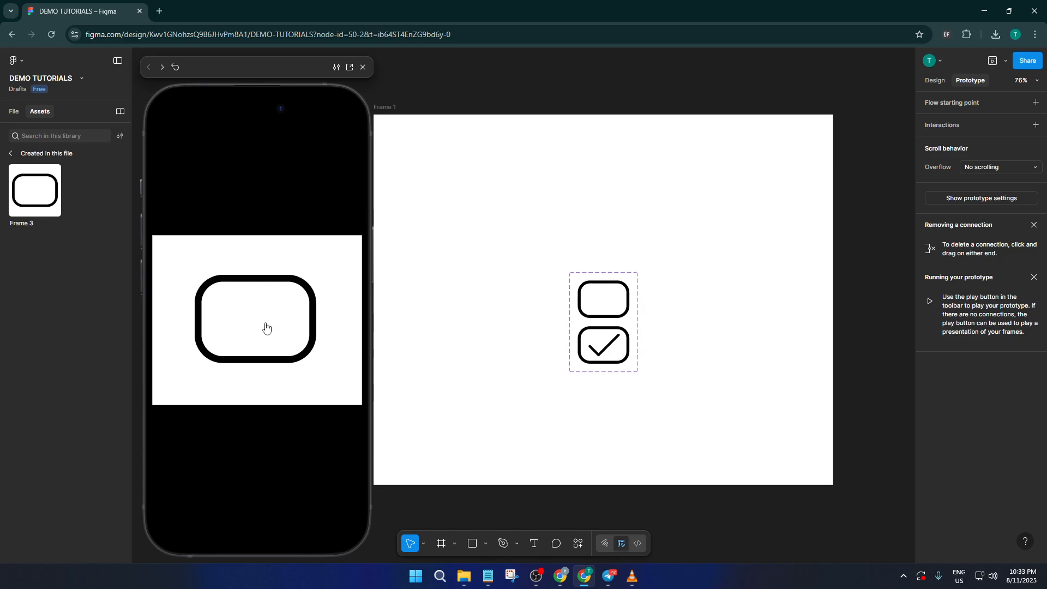
{"action": "left_click", "coordinate": [266, 327]}
{"action": "left_click", "coordinate": [268, 335]}
{"action": "left_click", "coordinate": [257, 332]}
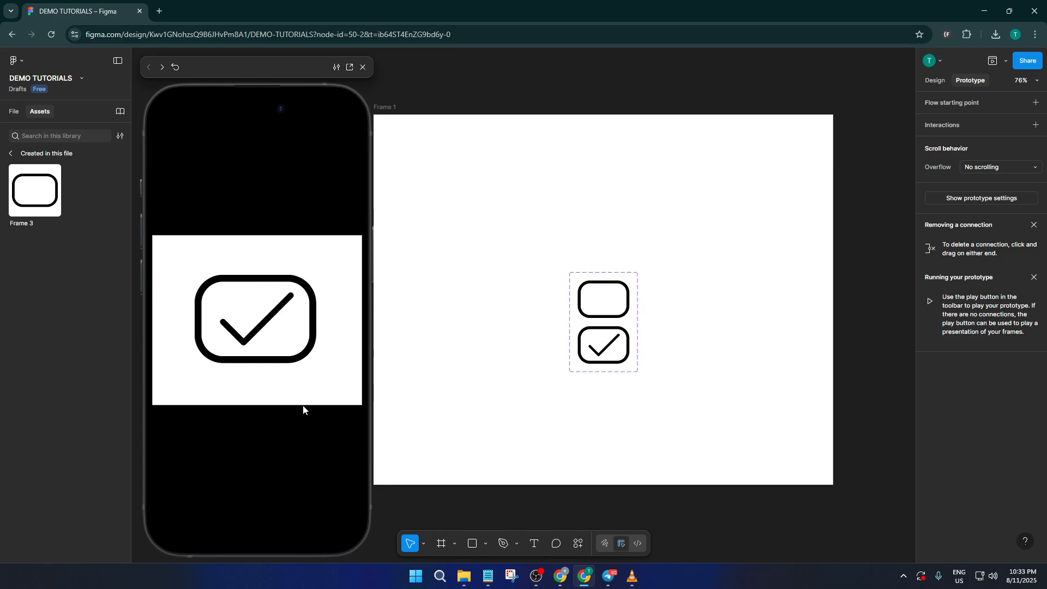
{"action": "left_click", "coordinate": [263, 322]}
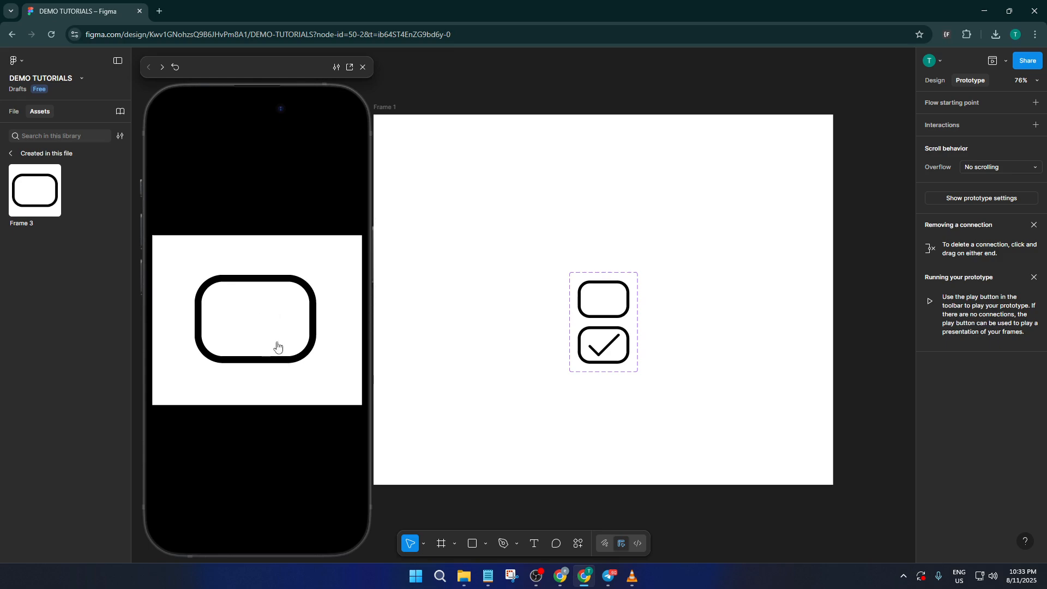
{"action": "left_click", "coordinate": [267, 325]}
{"action": "left_click", "coordinate": [273, 334]}
{"action": "left_click", "coordinate": [276, 329]}
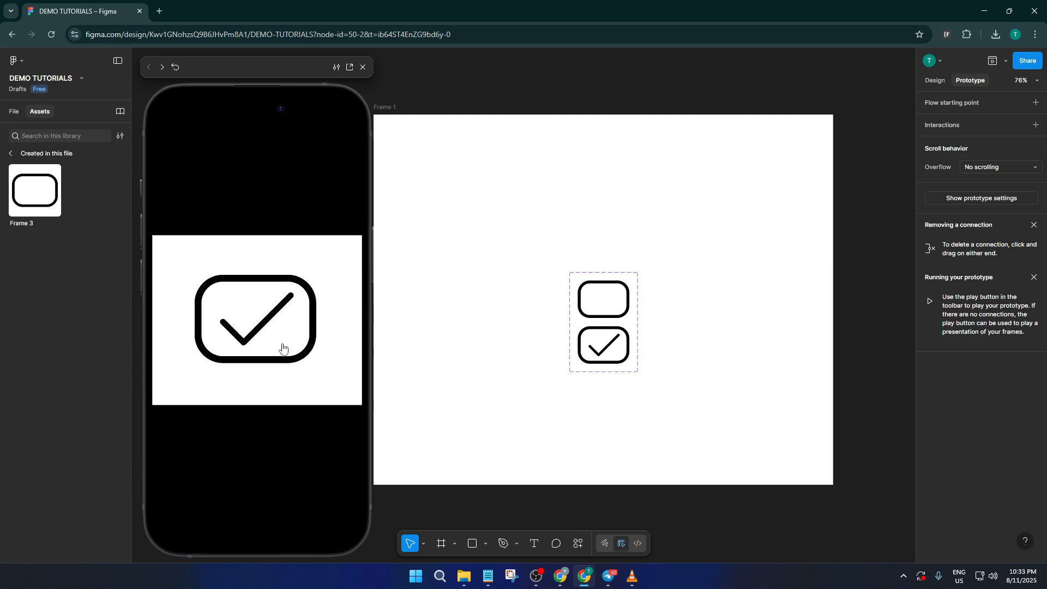
{"action": "left_click", "coordinate": [271, 315]}
{"action": "left_click", "coordinate": [264, 316]}
{"action": "left_click", "coordinate": [277, 340]}
{"action": "left_click", "coordinate": [271, 332]}
{"action": "left_click", "coordinate": [290, 369]}
{"action": "left_click", "coordinate": [264, 317]}
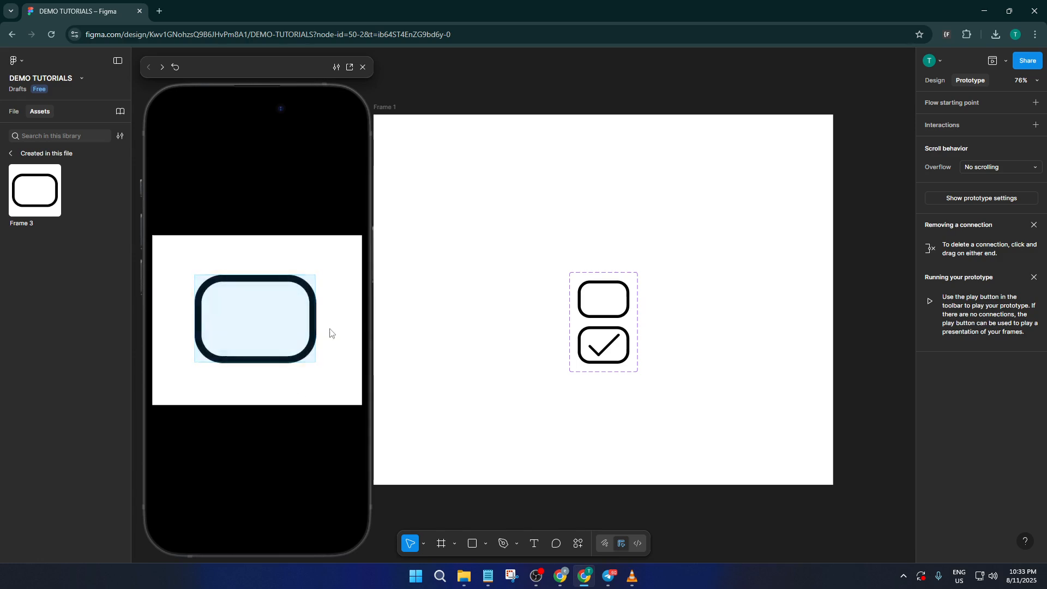
{"action": "left_click", "coordinate": [329, 331]}
{"action": "left_click", "coordinate": [267, 322]}
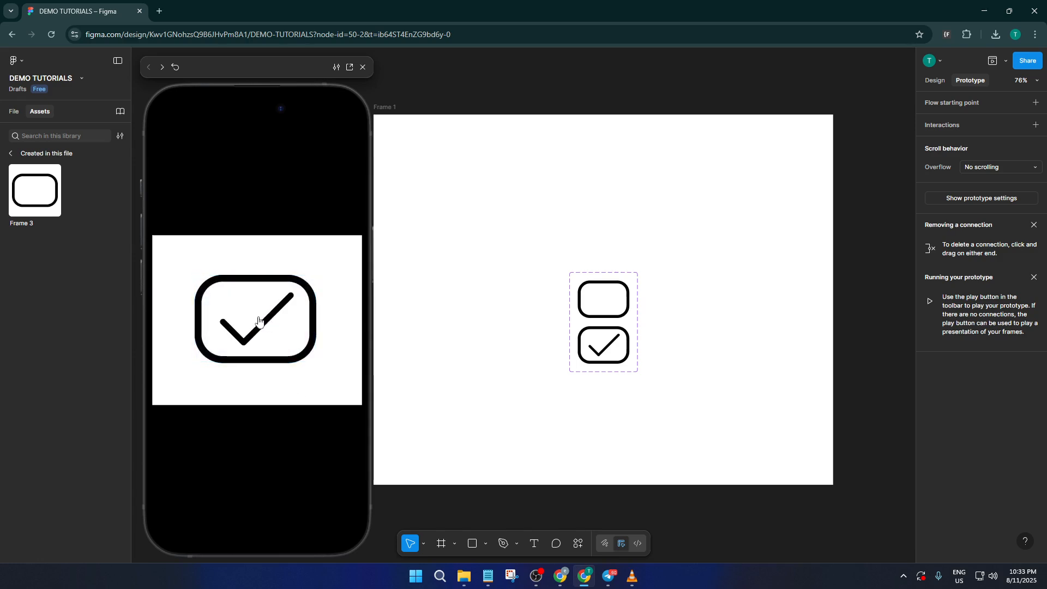